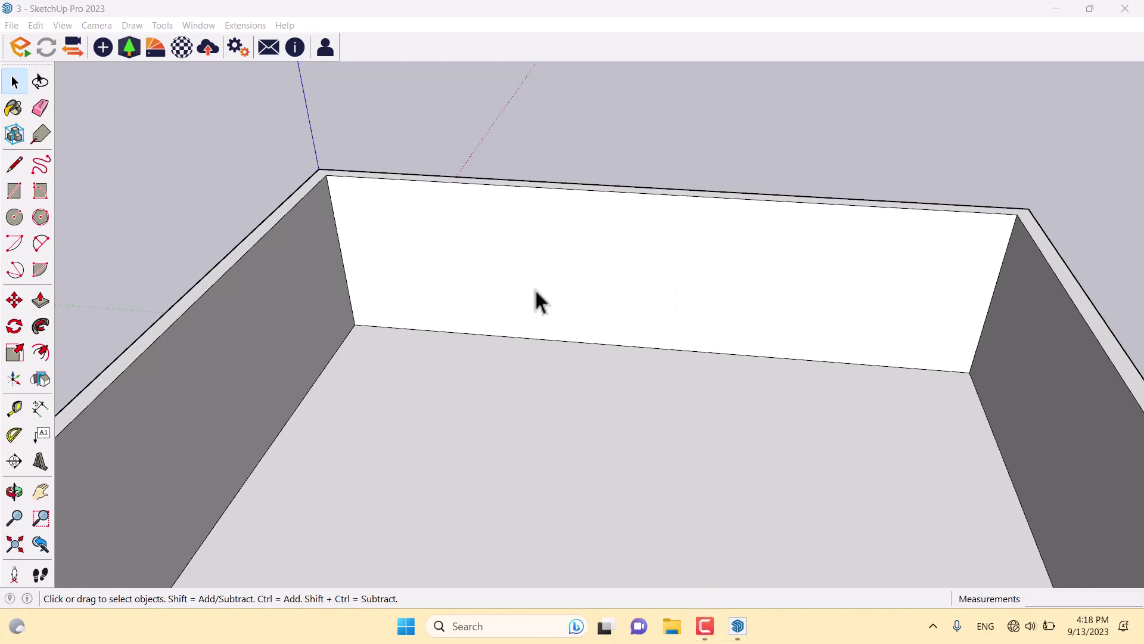
Place an Enscape sphere light against the back wall.
{"action": "scroll", "coordinate": [486, 160], "scroll_direction": "up", "scroll_amount": 1}
{"action": "scroll", "coordinate": [548, 238], "scroll_direction": "up", "scroll_amount": 1}
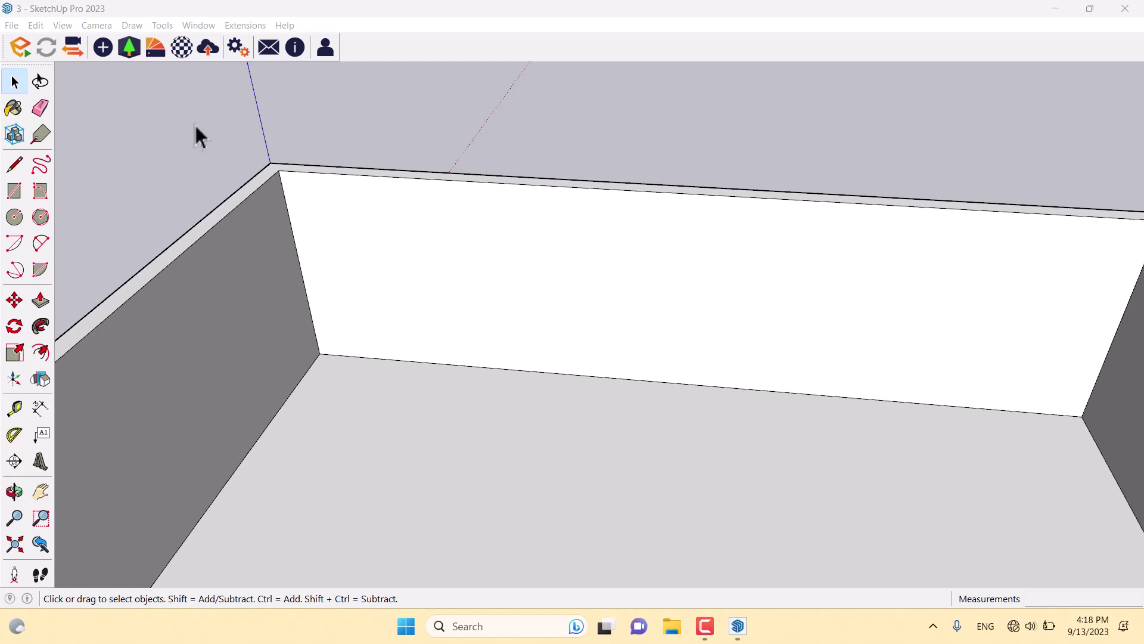
{"action": "left_click", "coordinate": [104, 47]}
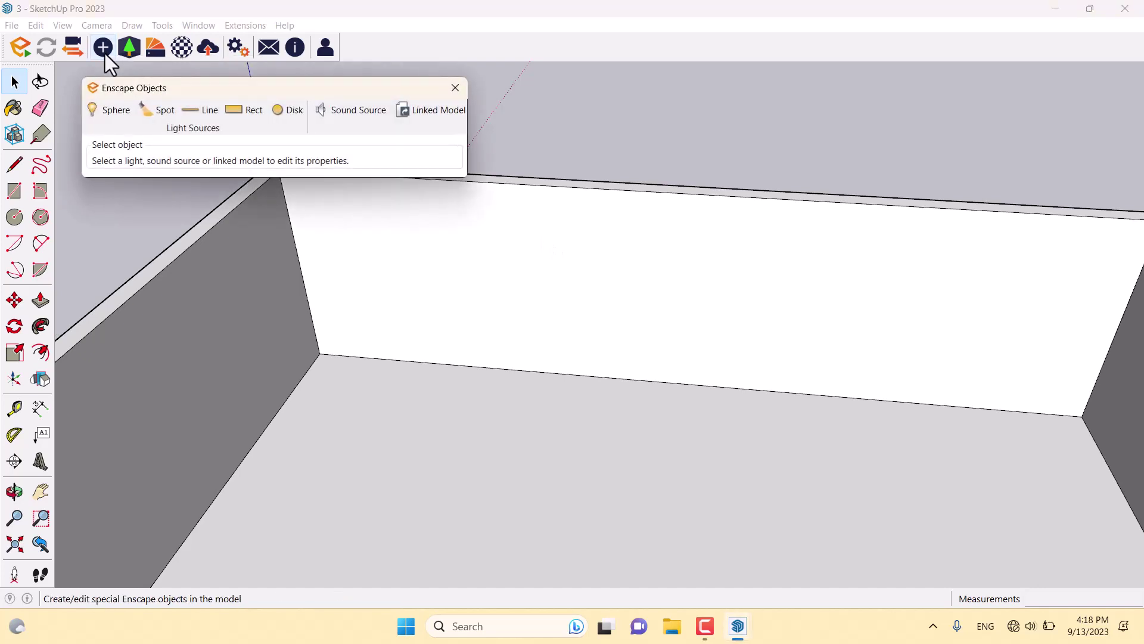
{"action": "left_click", "coordinate": [107, 111]}
{"action": "scroll", "coordinate": [352, 232], "scroll_direction": "up", "scroll_amount": 3}
{"action": "scroll", "coordinate": [433, 298], "scroll_direction": "down", "scroll_amount": 2}
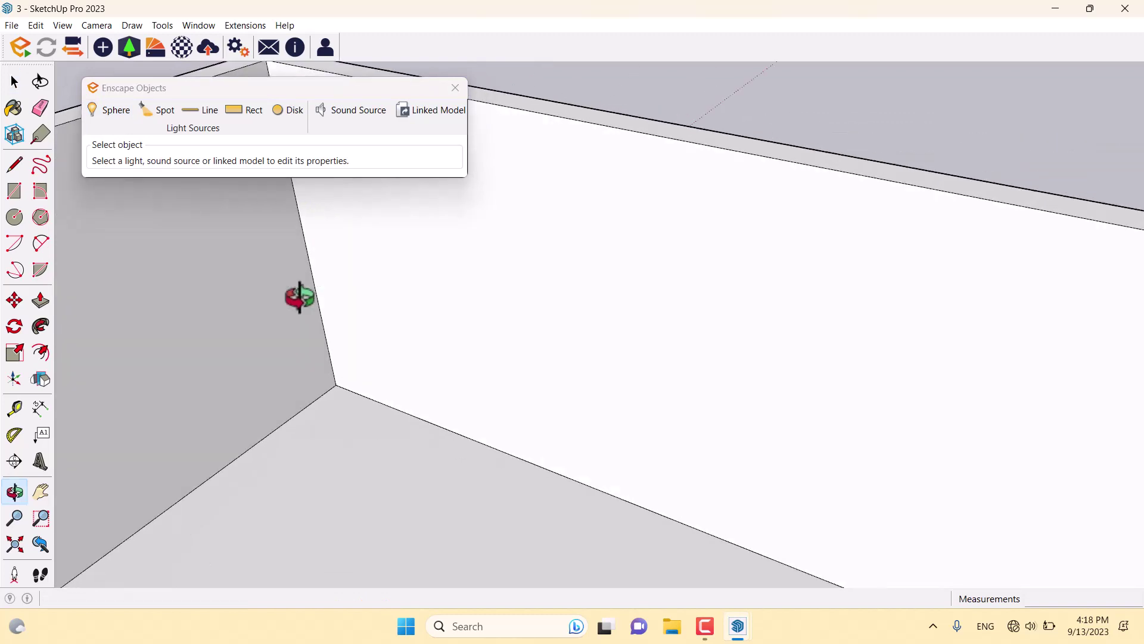
{"action": "left_click", "coordinate": [497, 181]}
{"action": "left_click", "coordinate": [499, 210]}
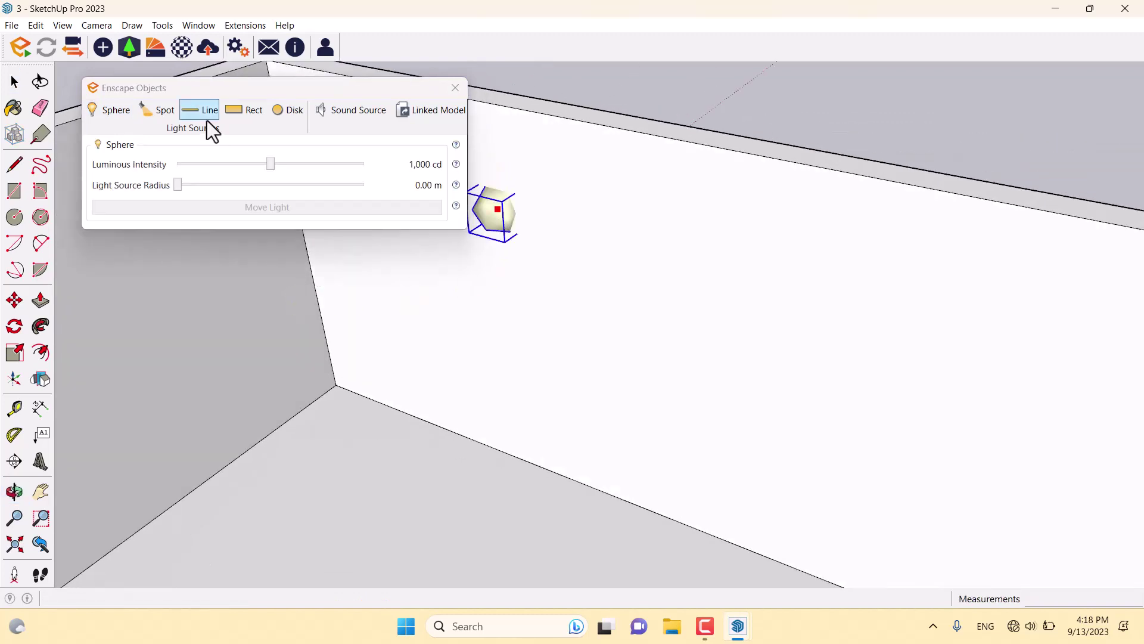
{"action": "left_click", "coordinate": [459, 91]}
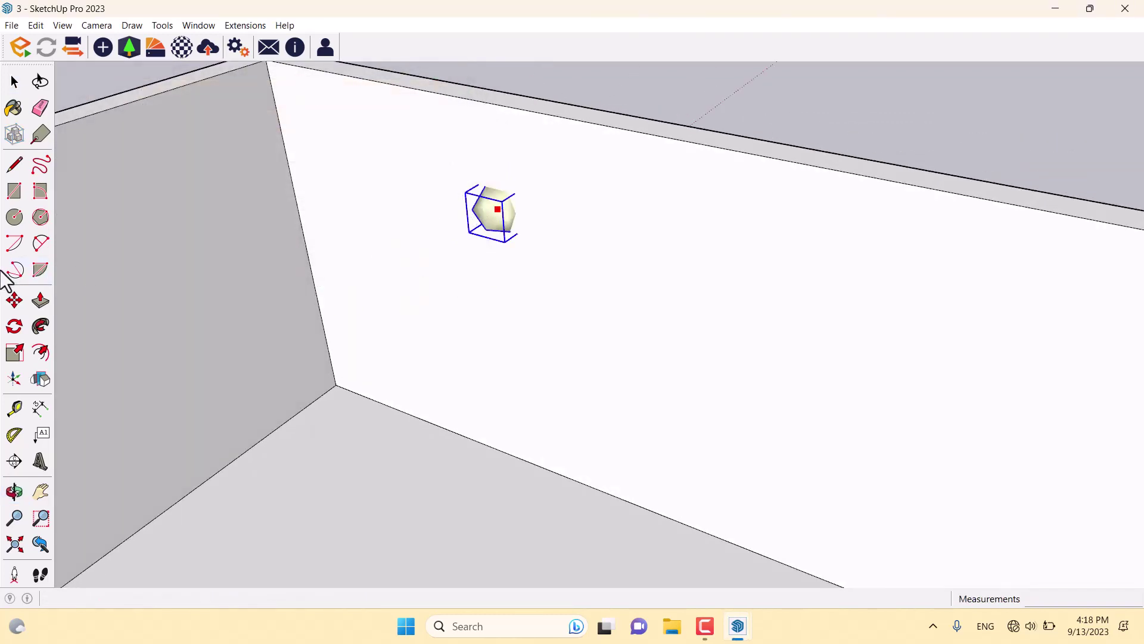
Move the sphere light high into the back wall's left corner.
{"action": "key", "text": "m"}
{"action": "left_click", "coordinate": [482, 172]}
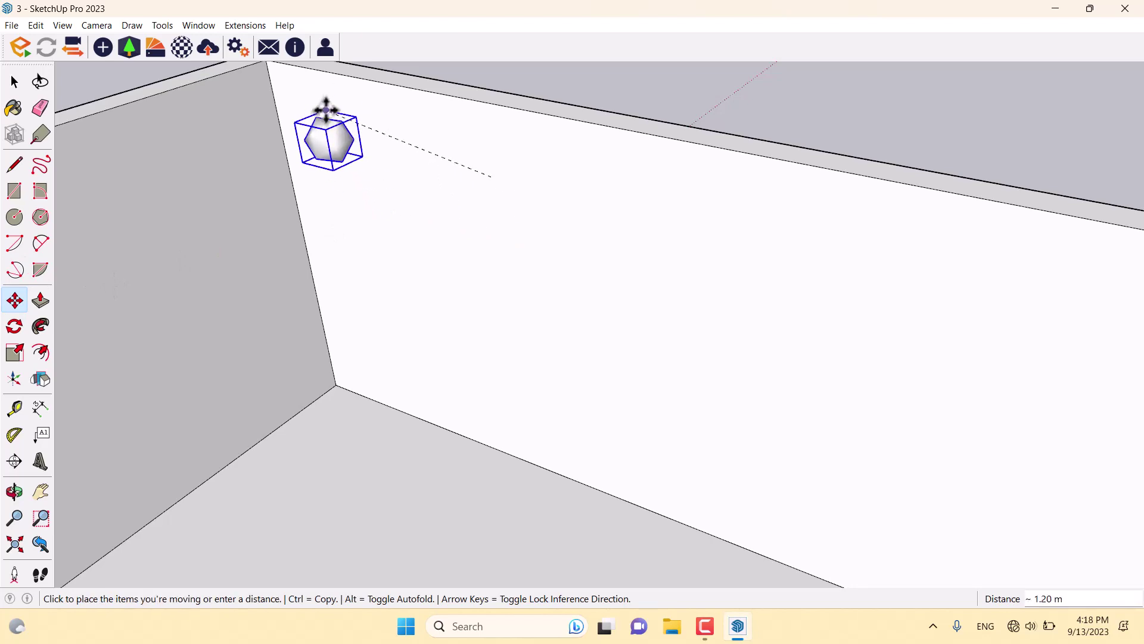
{"action": "left_click", "coordinate": [327, 112]}
{"action": "scroll", "coordinate": [360, 162], "scroll_direction": "down", "scroll_amount": 1}
{"action": "middle_click_drag", "start_coordinate": [359, 162], "coordinate": [375, 138]}
{"action": "left_click", "coordinate": [338, 311]}
{"action": "left_click", "coordinate": [334, 314]}
{"action": "left_click", "coordinate": [375, 140]}
{"action": "scroll", "coordinate": [359, 227], "scroll_direction": "up", "scroll_amount": 1}
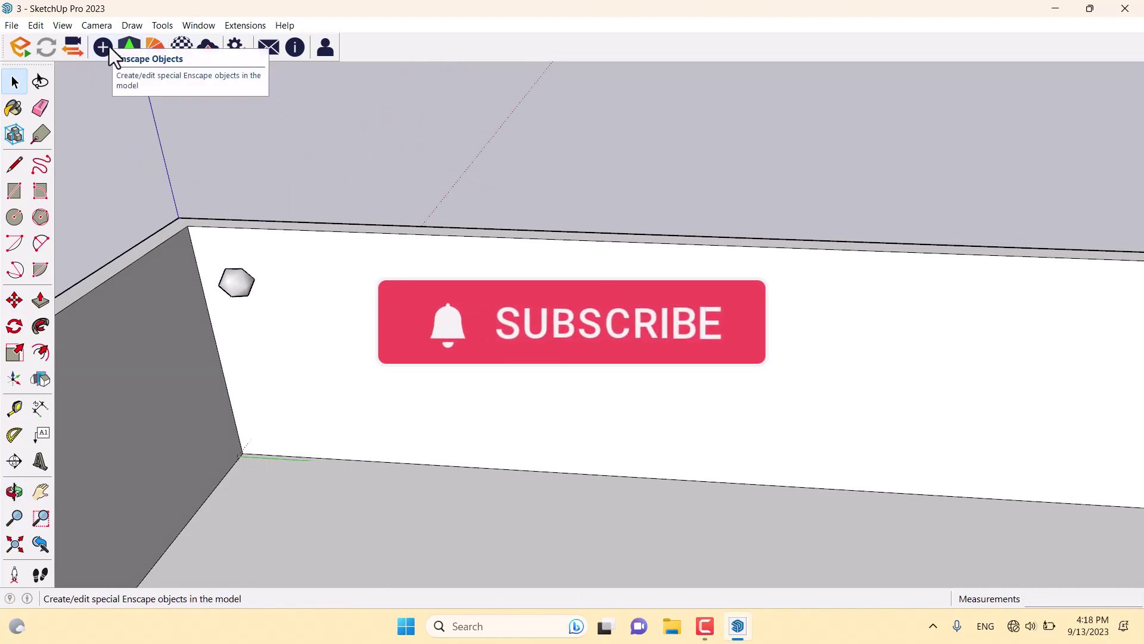
Draw a vertical guide line on the back wall beside the sphere light.
{"action": "left_click", "coordinate": [20, 168]}
{"action": "left_click", "coordinate": [326, 254]}
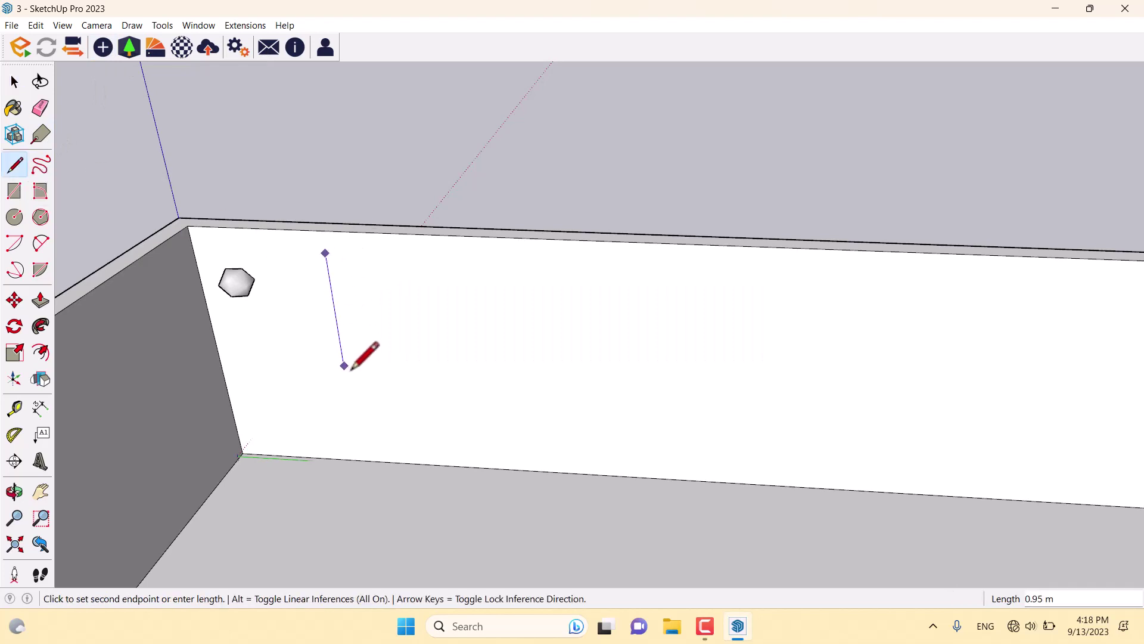
{"action": "left_click", "coordinate": [350, 405]}
{"action": "key", "text": "space"}
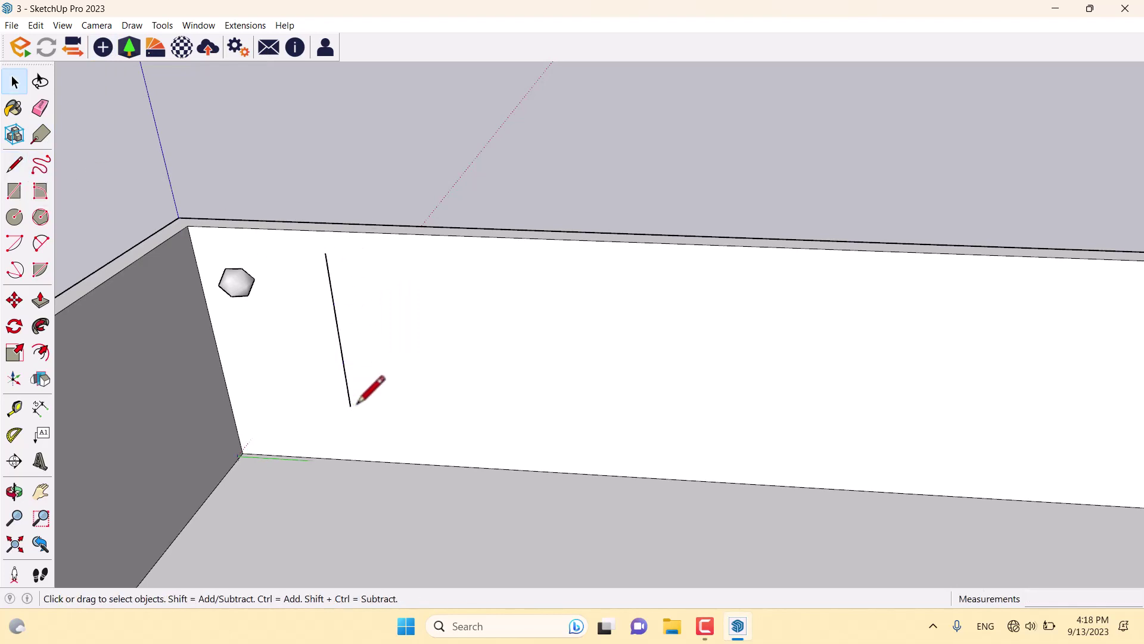
Place an Enscape spot light at the top of the guide line, aimed down at the floor.
{"action": "left_click", "coordinate": [101, 52]}
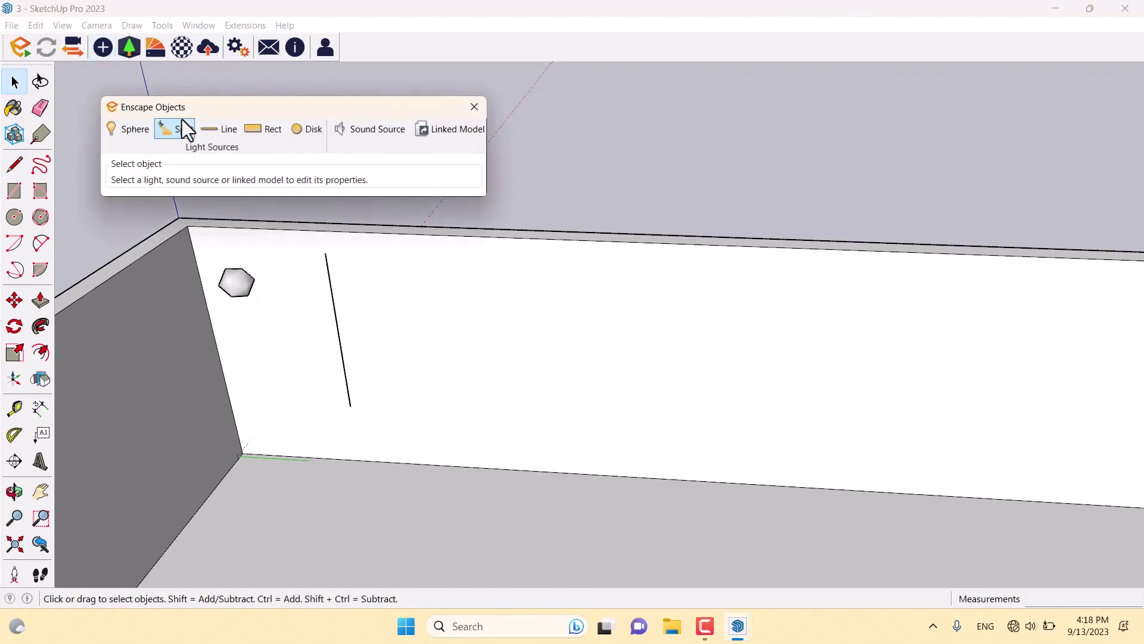
{"action": "left_click", "coordinate": [183, 128]}
{"action": "scroll", "coordinate": [317, 337], "scroll_direction": "up", "scroll_amount": 3}
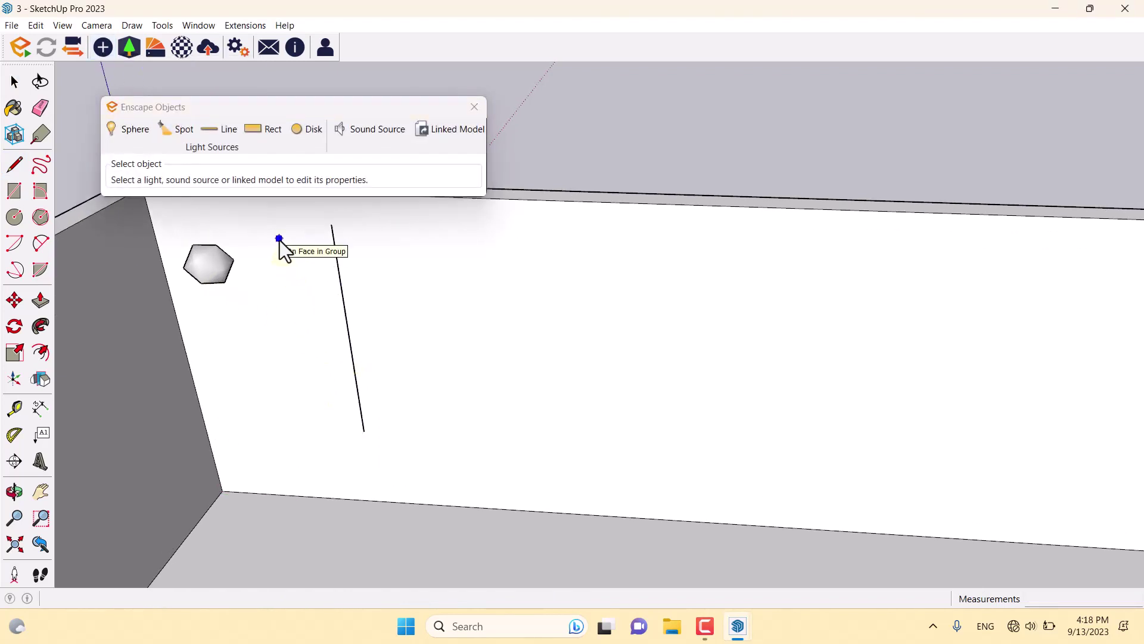
{"action": "left_click", "coordinate": [360, 399]}
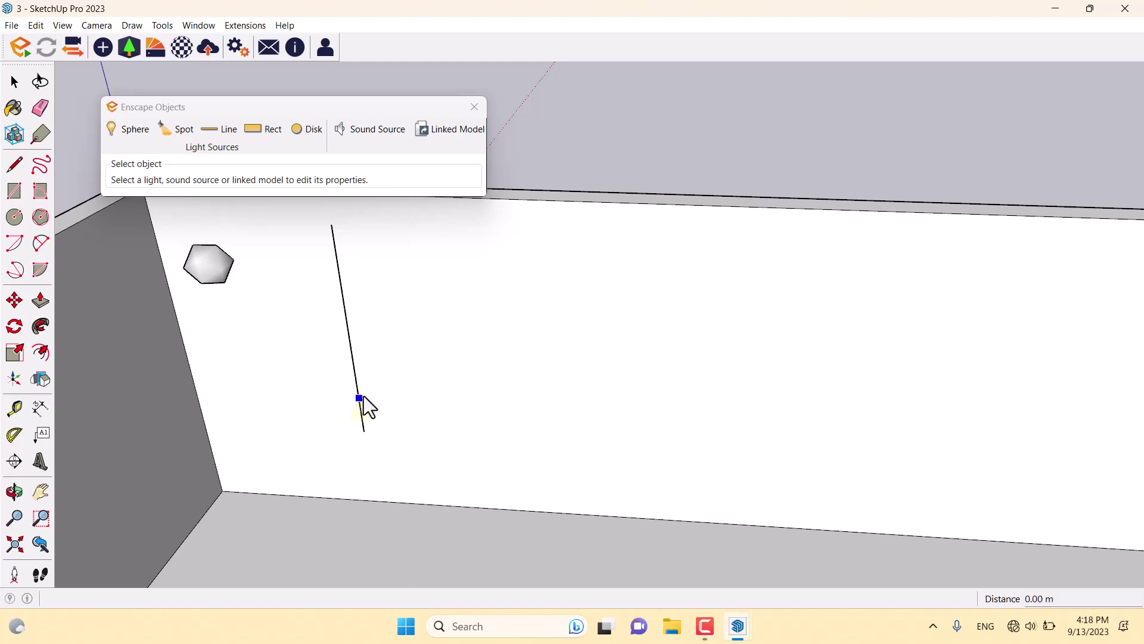
{"action": "left_click", "coordinate": [338, 247]}
{"action": "left_click", "coordinate": [340, 276]}
{"action": "left_click", "coordinate": [474, 107]}
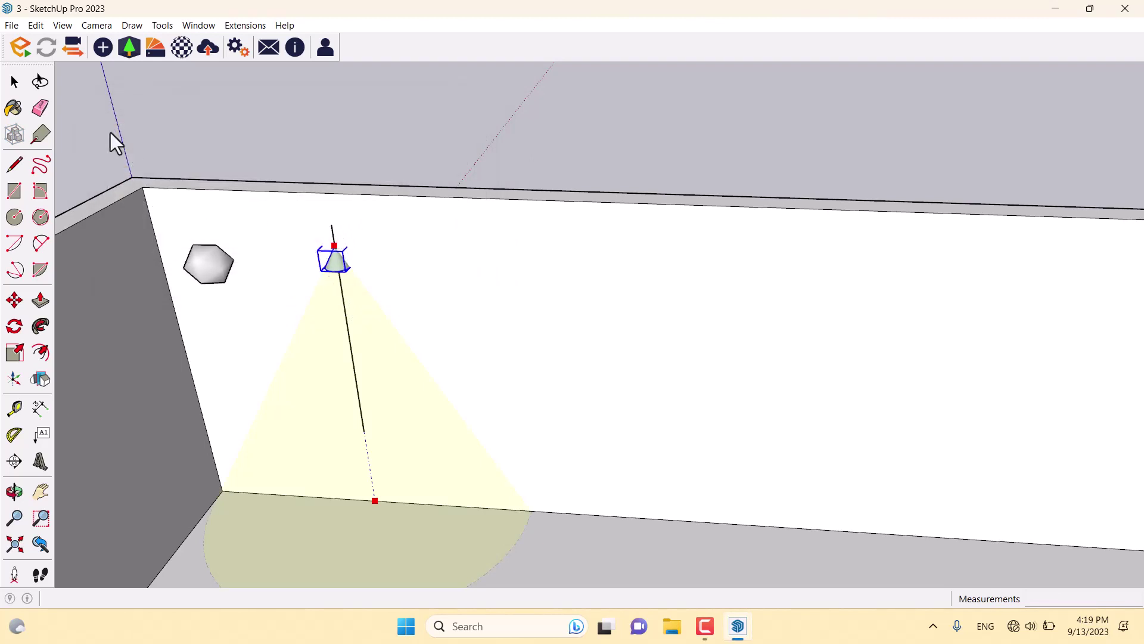
Delete the guide line.
{"action": "left_click", "coordinate": [17, 81]}
{"action": "left_click", "coordinate": [332, 231]}
{"action": "key", "text": "Delete"}
Reposition the spot light slightly further left on the wall.
{"action": "left_click", "coordinate": [333, 255]}
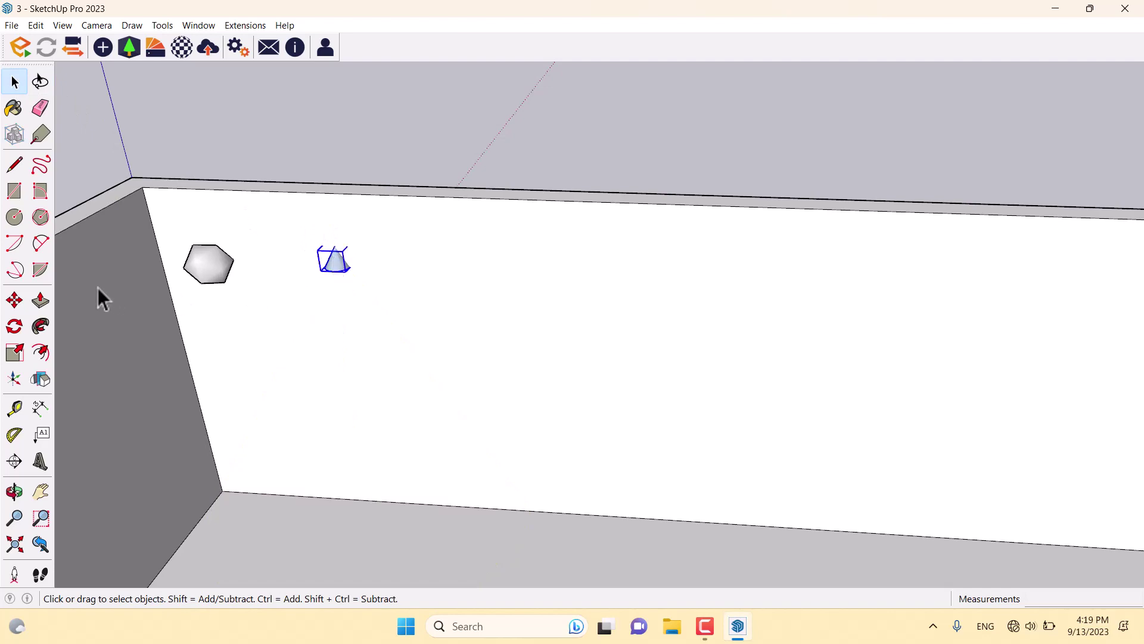
{"action": "left_click", "coordinate": [14, 300]}
{"action": "scroll", "coordinate": [327, 244], "scroll_direction": "up", "scroll_amount": 3}
{"action": "left_click", "coordinate": [327, 229]}
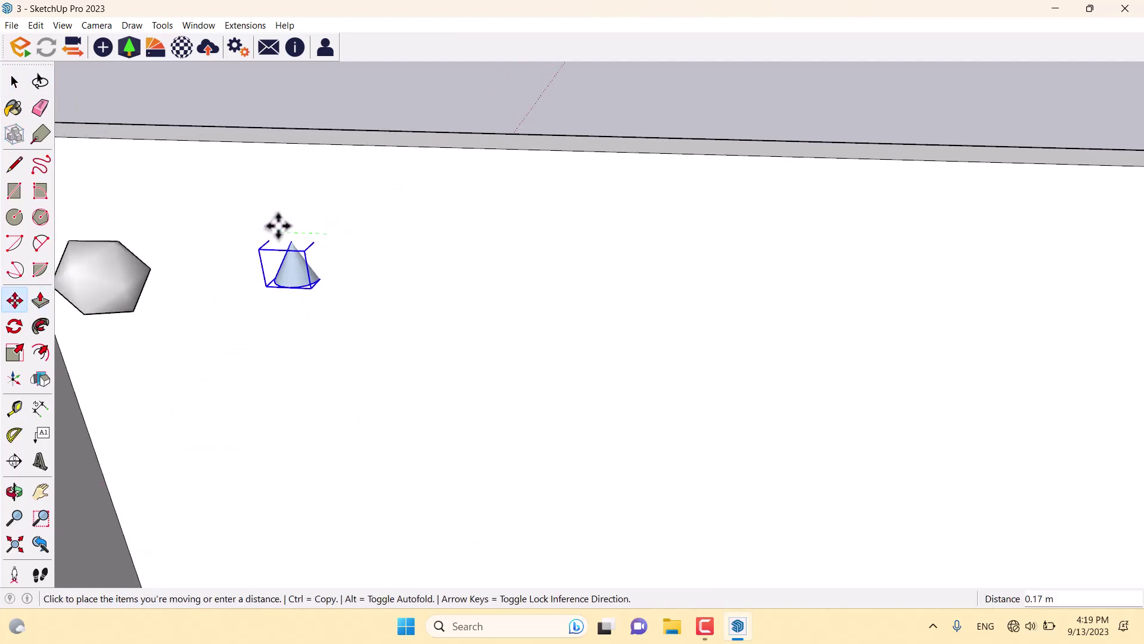
{"action": "left_click", "coordinate": [284, 227]}
{"action": "left_click", "coordinate": [278, 235]}
{"action": "middle_click_drag", "start_coordinate": [273, 241], "coordinate": [384, 345]}
{"action": "left_click", "coordinate": [401, 391]}
{"action": "left_click", "coordinate": [418, 472]}
Copy the spot light about 1.19 m right and drop the copy lower on the wall.
{"action": "left_click", "coordinate": [400, 280]}
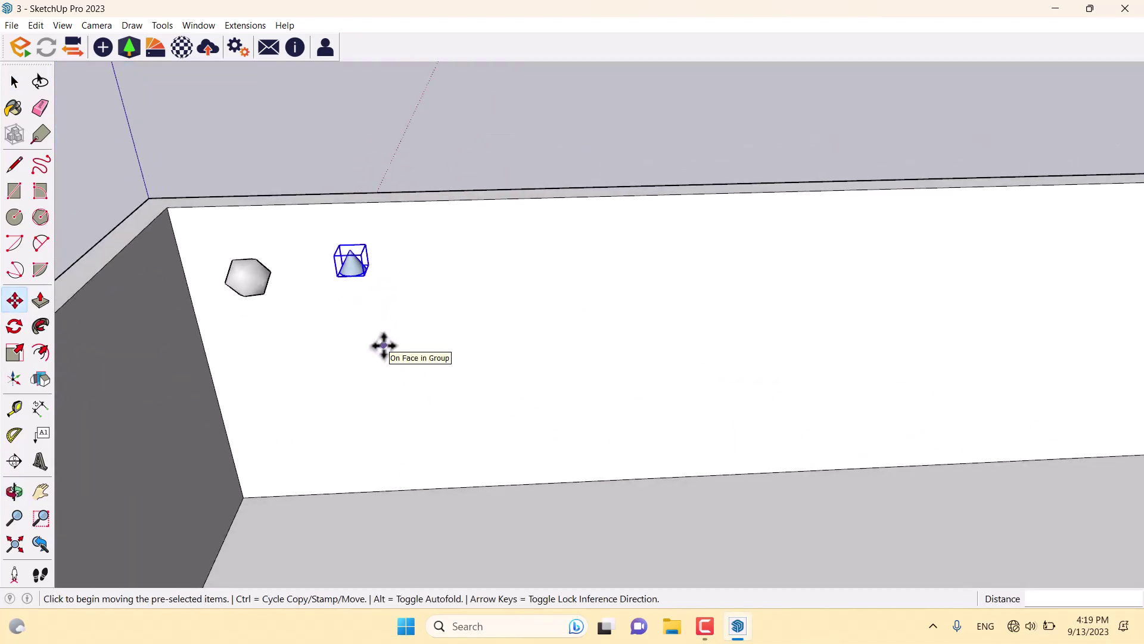
{"action": "key", "text": "ctrl"}
{"action": "left_click", "coordinate": [362, 327]}
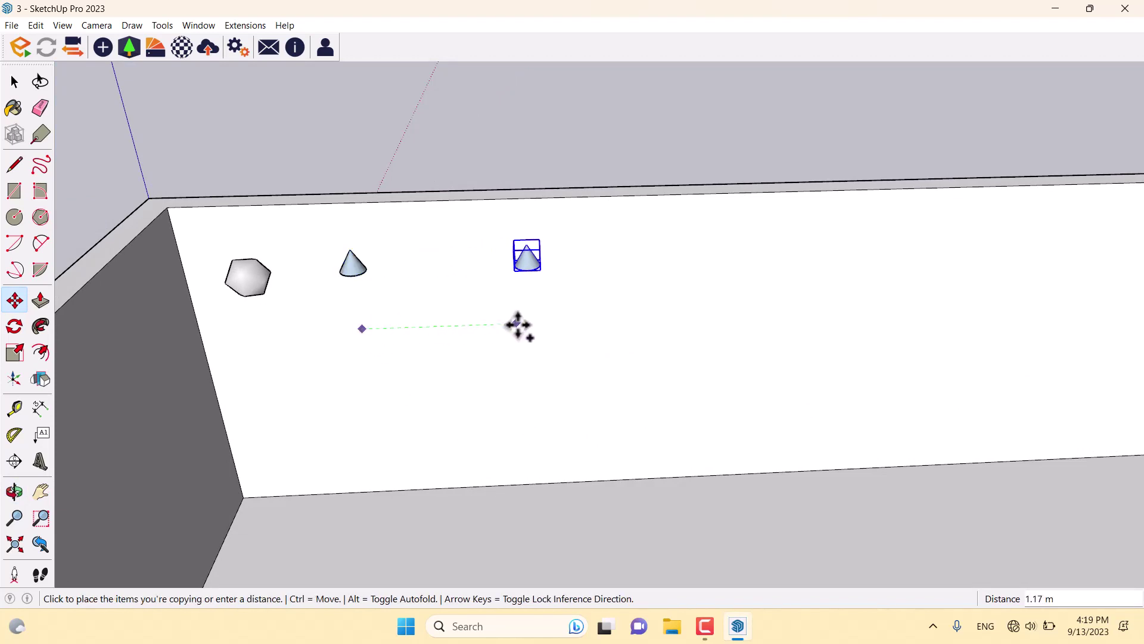
{"action": "left_click", "coordinate": [519, 325]}
{"action": "middle_click_drag", "start_coordinate": [518, 324], "coordinate": [554, 281]}
{"action": "left_click", "coordinate": [554, 282]}
{"action": "left_click", "coordinate": [555, 450]}
{"action": "scroll", "coordinate": [551, 471], "scroll_direction": "up", "scroll_amount": 3}
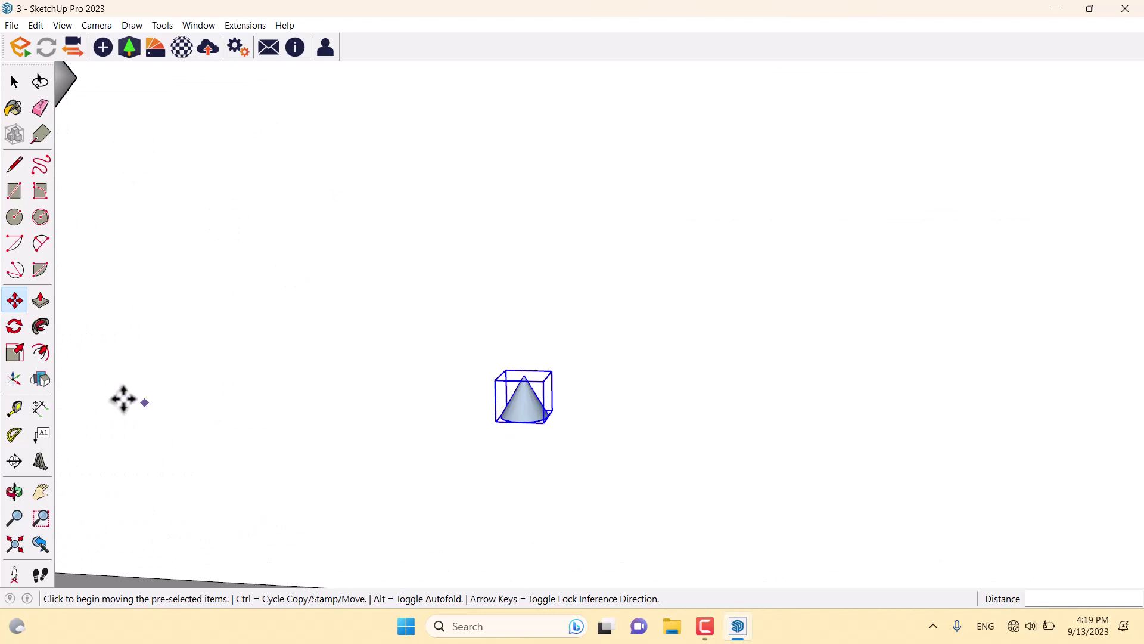
Flip a copy of the light upside down and place it above the other.
{"action": "left_click", "coordinate": [48, 382]}
{"action": "middle_click_drag", "start_coordinate": [345, 280], "coordinate": [246, 456]}
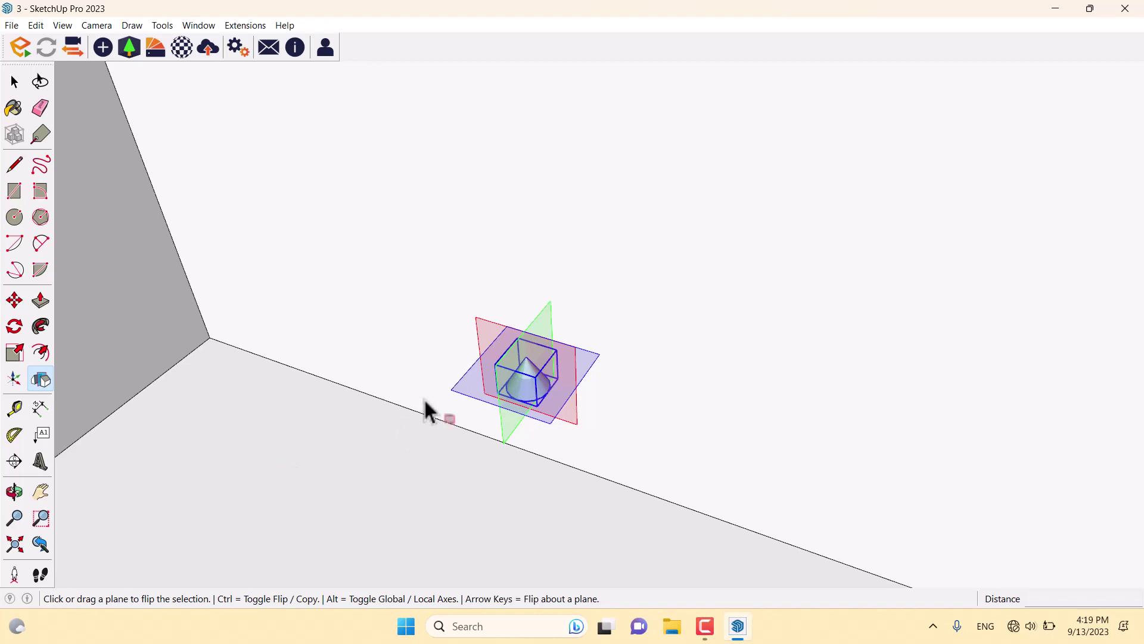
{"action": "key", "text": "ctrl"}
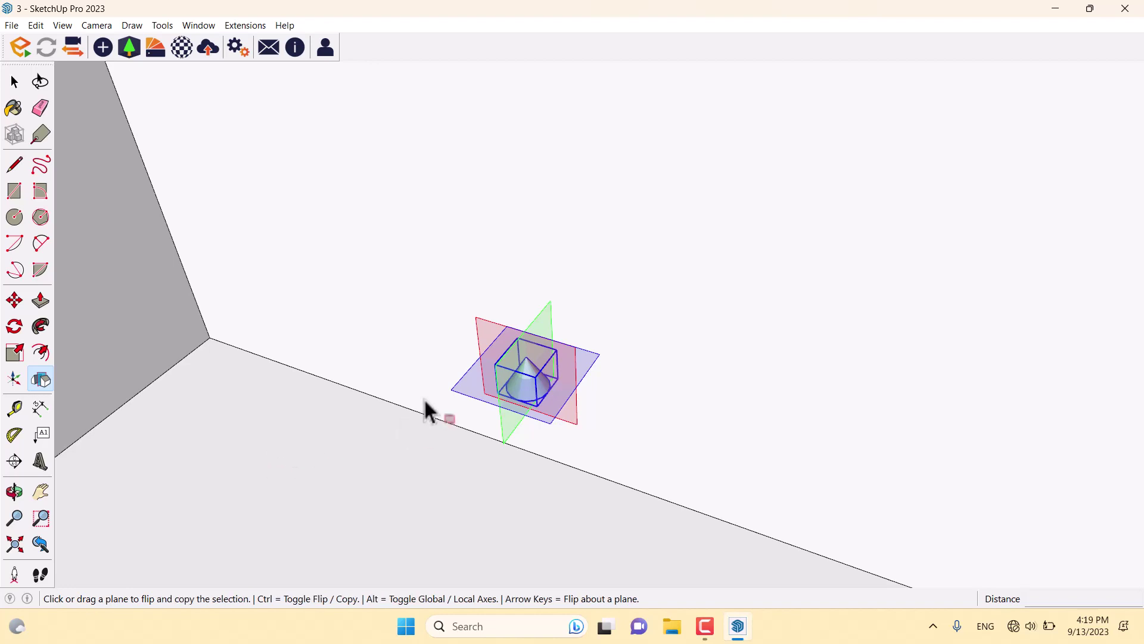
{"action": "left_click", "coordinate": [474, 388]}
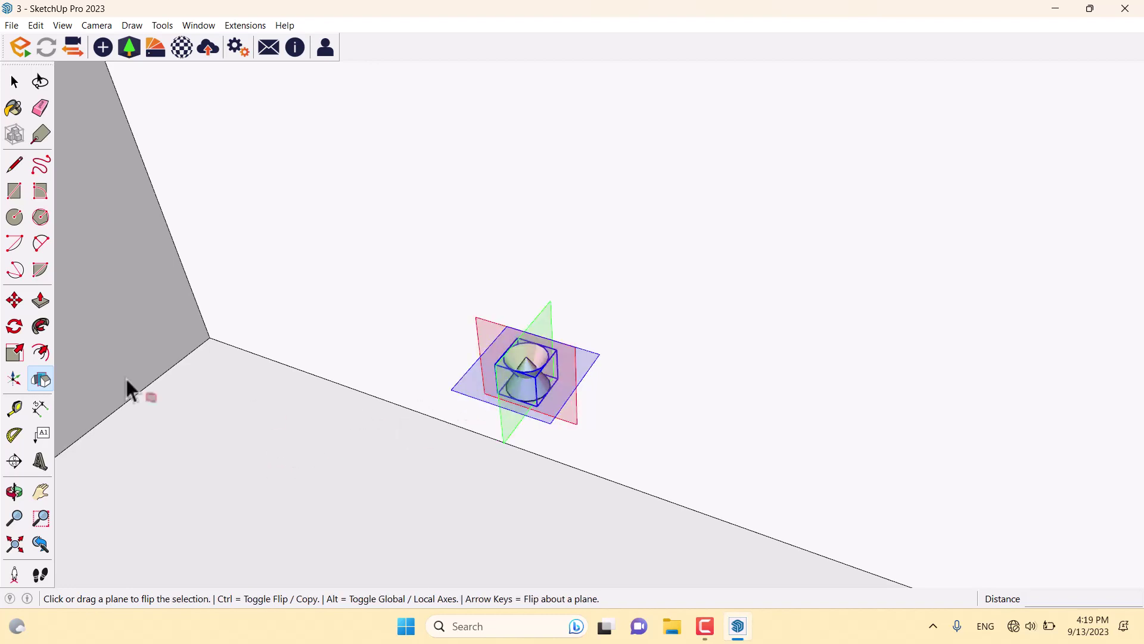
{"action": "left_click", "coordinate": [14, 299]}
{"action": "mouse_move", "coordinate": [632, 357]}
{"action": "middle_mouse_down"}
{"action": "mouse_move", "coordinate": [663, 355]}
{"action": "mouse_move", "coordinate": [615, 358]}
{"action": "middle_mouse_up"}
{"action": "left_click", "coordinate": [617, 359]}
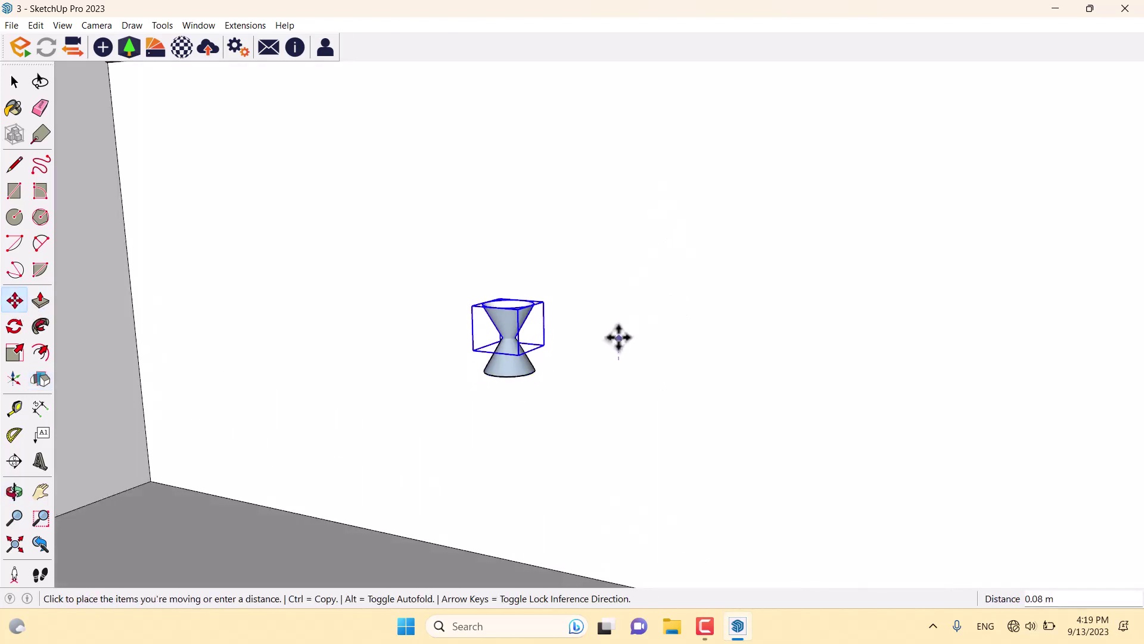
{"action": "left_click", "coordinate": [618, 309]}
{"action": "key", "text": "space"}
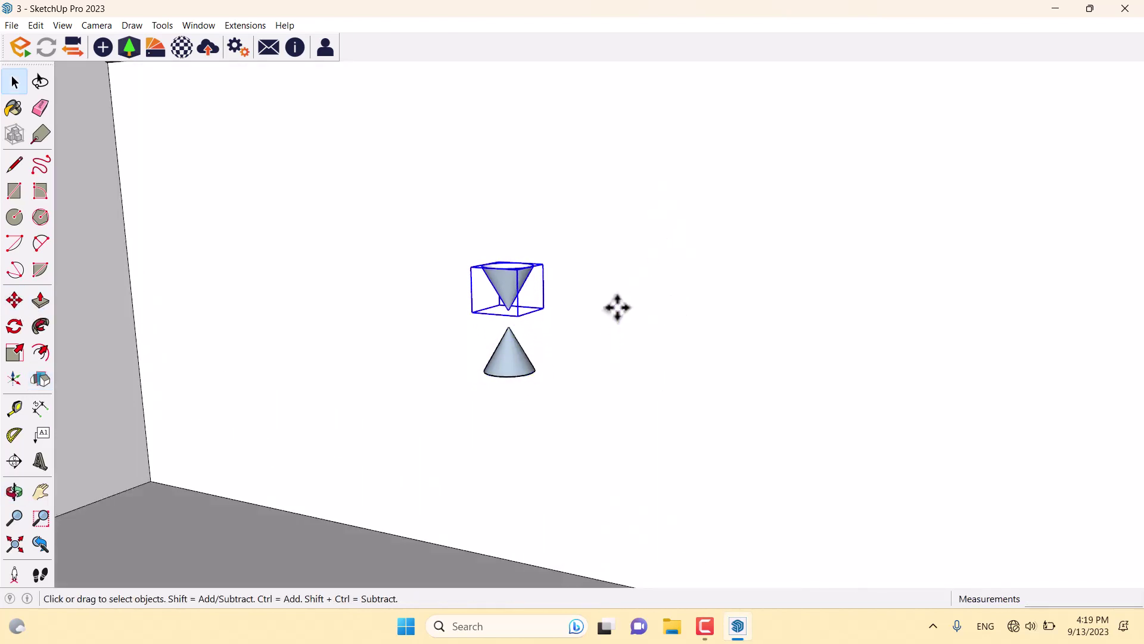
Lift both spot lights together higher up the wall.
{"action": "middle_click_drag", "start_coordinate": [616, 306], "coordinate": [592, 370]}
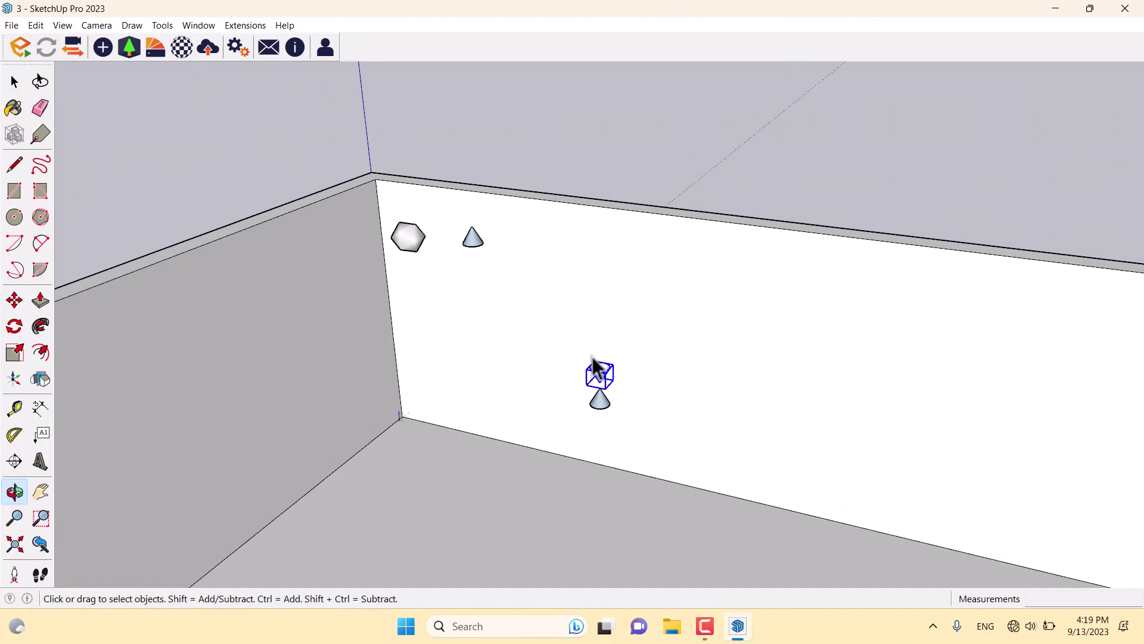
{"action": "left_click", "coordinate": [602, 398], "text": "ctrl"}
{"action": "left_click", "coordinate": [23, 303]}
{"action": "scroll", "coordinate": [544, 416], "scroll_direction": "up", "scroll_amount": 3}
{"action": "middle_click_drag", "start_coordinate": [544, 416], "coordinate": [590, 424]}
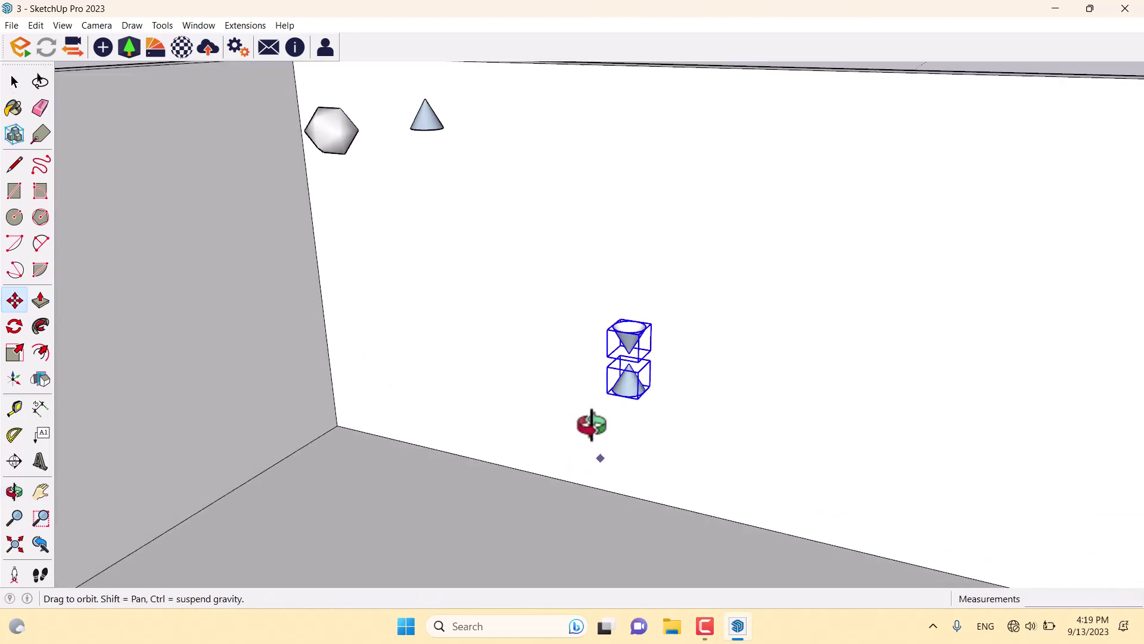
{"action": "left_click", "coordinate": [668, 411]}
{"action": "key", "text": "space"}
{"action": "middle_click_drag", "start_coordinate": [663, 364], "coordinate": [582, 202]}
{"action": "scroll", "coordinate": [727, 455], "scroll_direction": "up", "scroll_amount": 3}
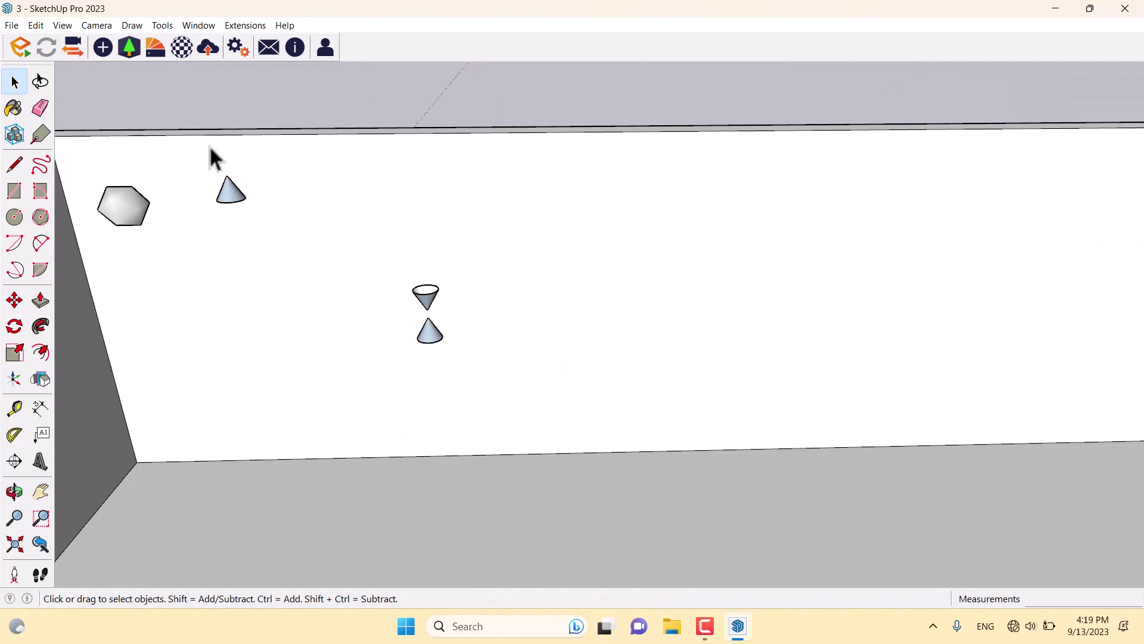
Add an Enscape line light on the floor.
{"action": "left_click", "coordinate": [104, 49]}
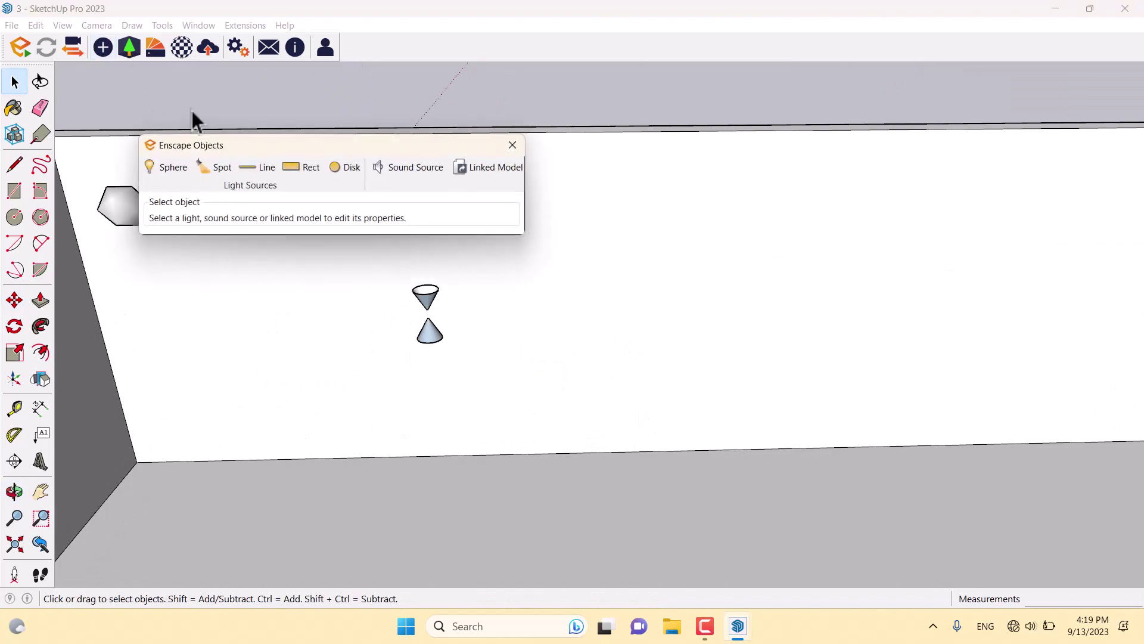
{"action": "left_click", "coordinate": [263, 167]}
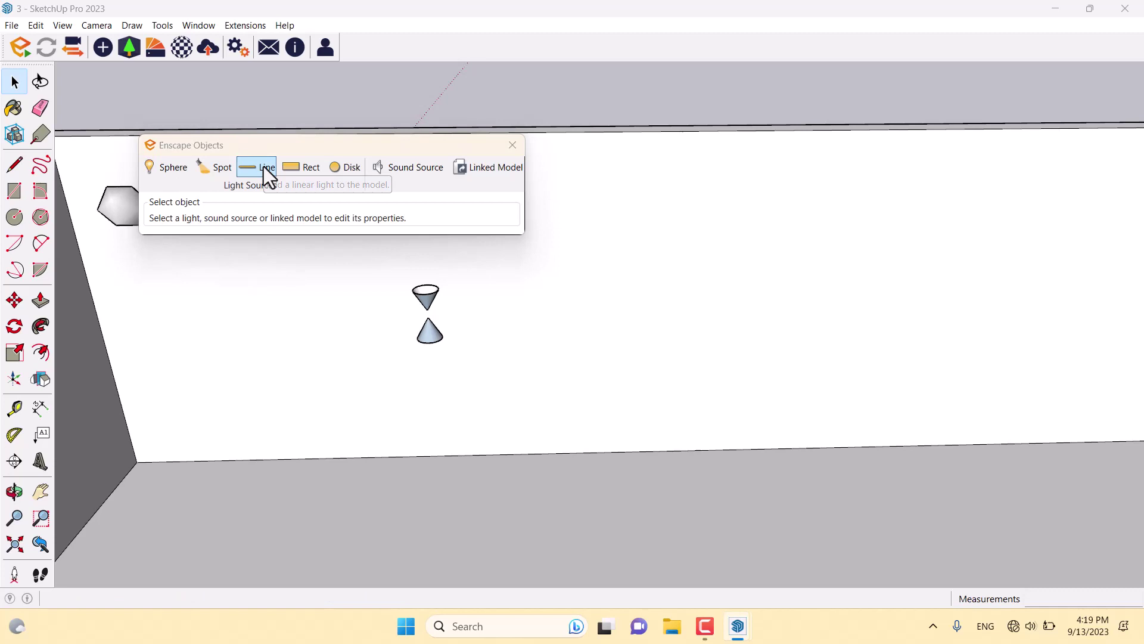
{"action": "left_click", "coordinate": [577, 491]}
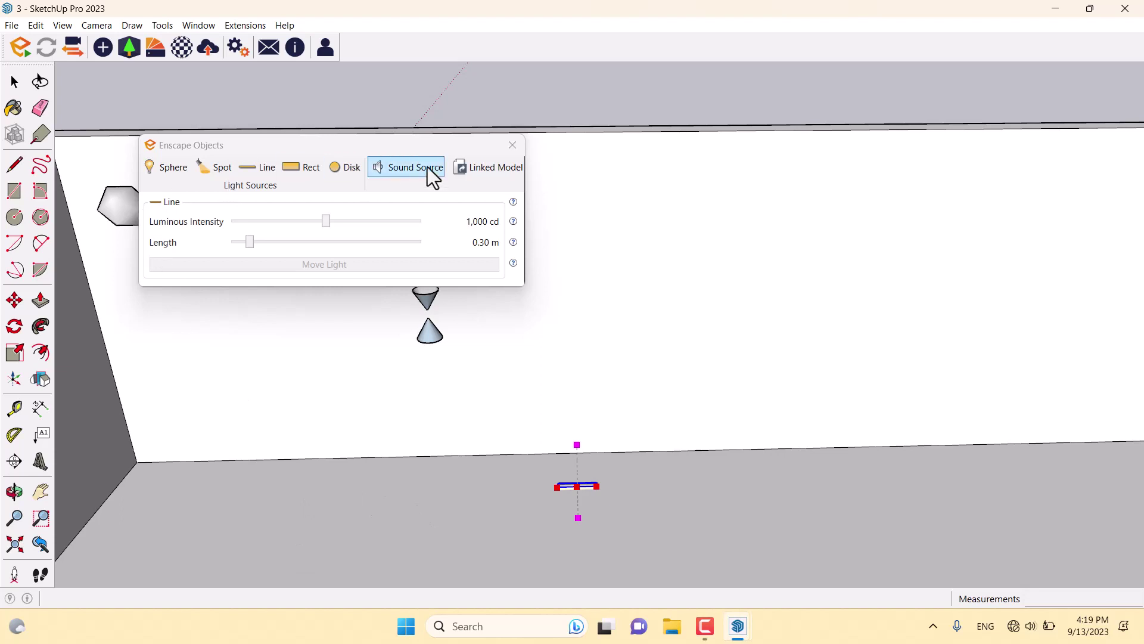
{"action": "left_click", "coordinate": [512, 145]}
Raise the line light up onto the back wall along the blue axis.
{"action": "left_click", "coordinate": [15, 301]}
{"action": "scroll", "coordinate": [498, 512], "scroll_direction": "up", "scroll_amount": 2}
{"action": "scroll", "coordinate": [614, 483], "scroll_direction": "up", "scroll_amount": 4}
{"action": "left_click", "coordinate": [620, 472]}
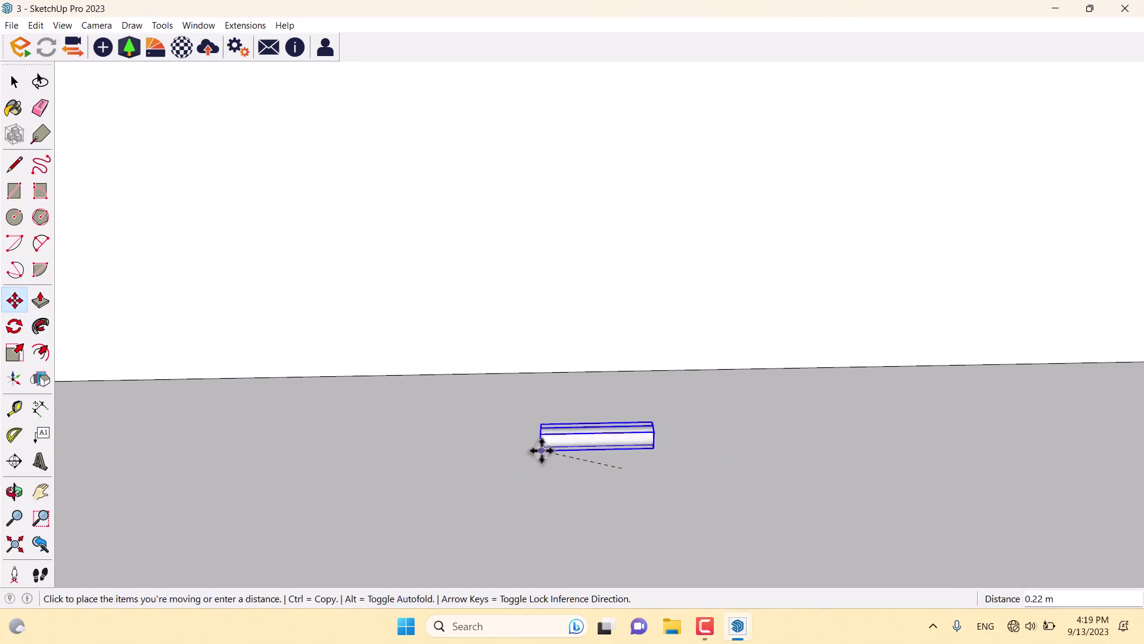
{"action": "scroll", "coordinate": [457, 391], "scroll_direction": "down", "scroll_amount": 3}
{"action": "middle_click_drag", "start_coordinate": [457, 391], "coordinate": [495, 286]}
{"action": "left_click_drag", "start_coordinate": [570, 386], "coordinate": [565, 304]}
{"action": "left_click", "coordinate": [565, 309]}
Shift the line light slightly right, below the spot light pair.
{"action": "middle_click_drag", "start_coordinate": [564, 314], "coordinate": [542, 485]}
{"action": "scroll", "coordinate": [485, 415], "scroll_direction": "down", "scroll_amount": 3}
{"action": "left_click", "coordinate": [485, 415]}
{"action": "left_click", "coordinate": [546, 409]}
{"action": "scroll", "coordinate": [557, 360], "scroll_direction": "up", "scroll_amount": 3}
{"action": "key", "text": "q"}
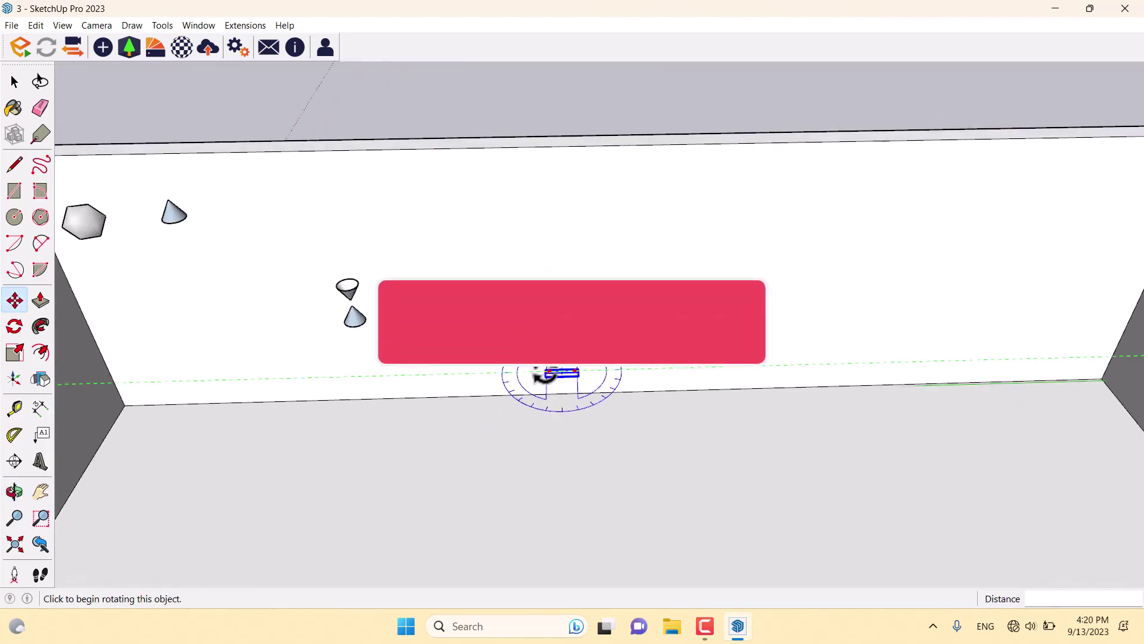
{"action": "key", "text": "space"}
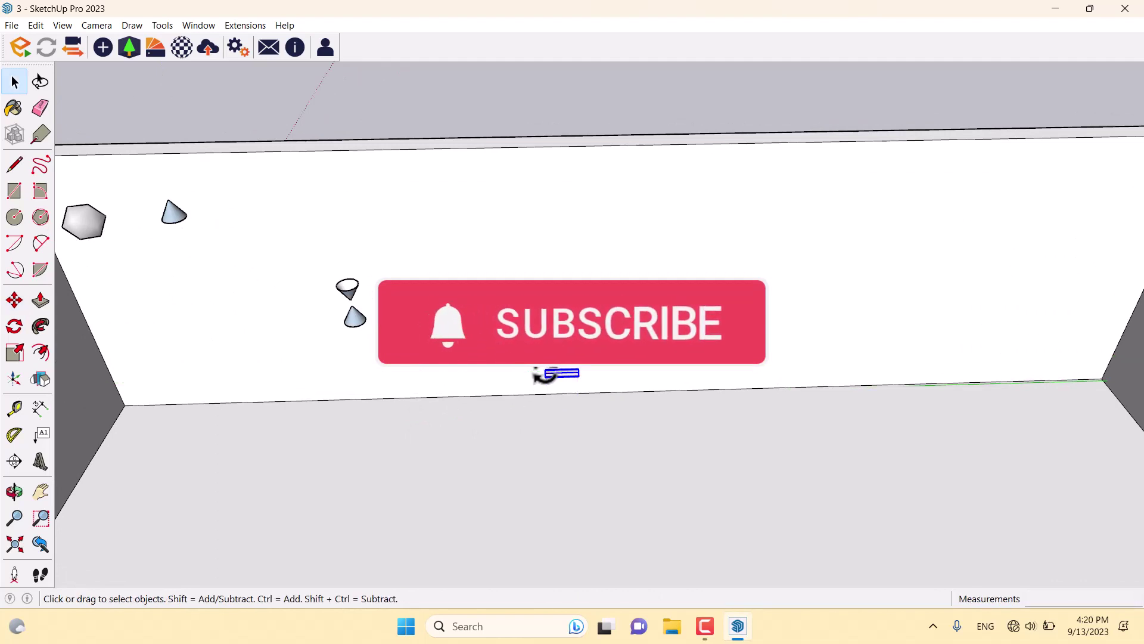
Set the line light's Length to exactly 1.66 m in the Enscape settings.
{"action": "left_click", "coordinate": [102, 48]}
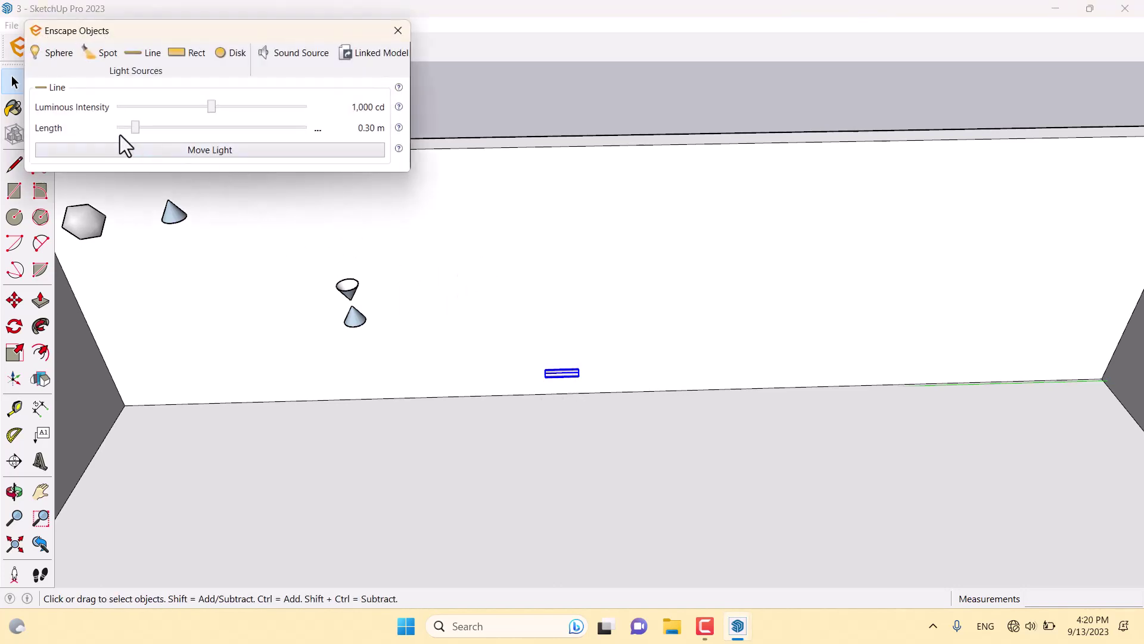
{"action": "left_click", "coordinate": [316, 128]}
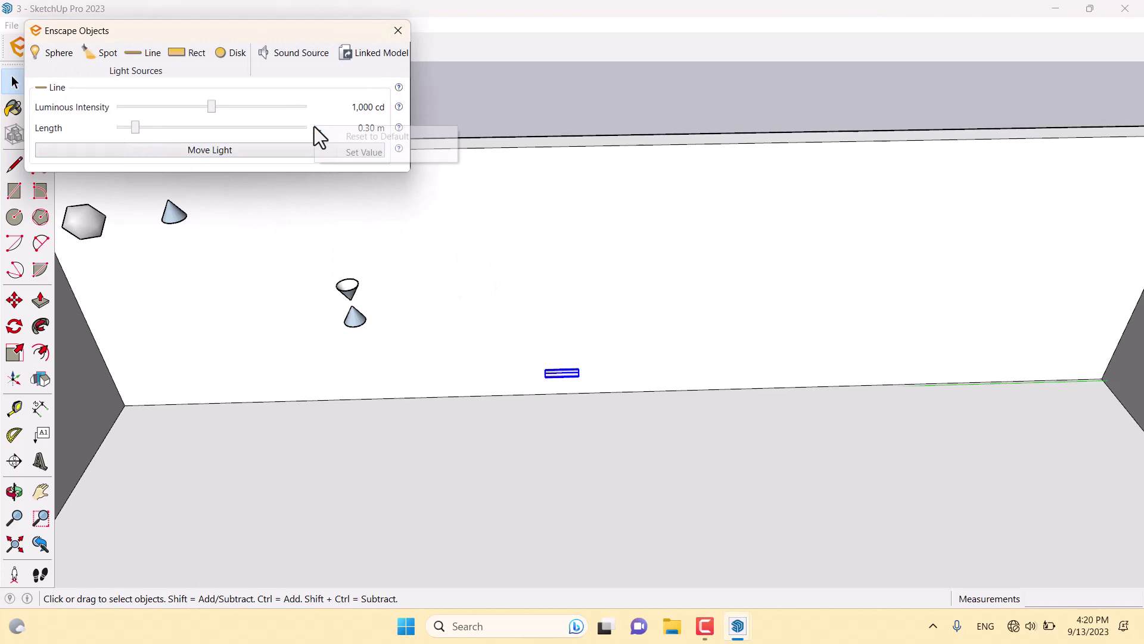
{"action": "left_click", "coordinate": [332, 156]}
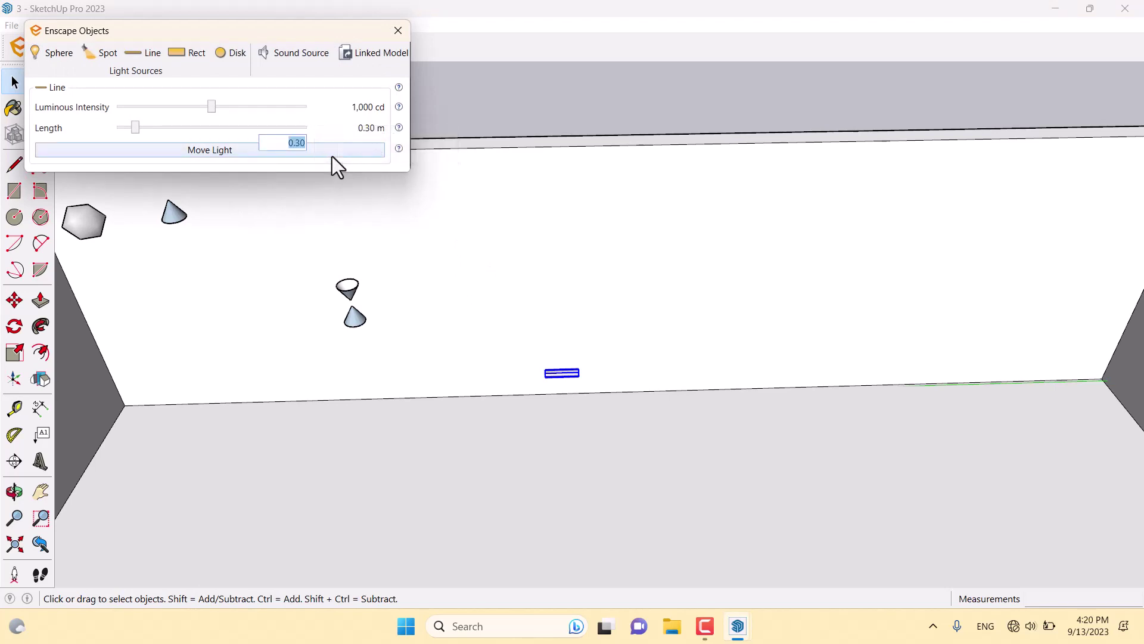
{"action": "type", "text": "1.66"}
{"action": "key", "text": "Return"}
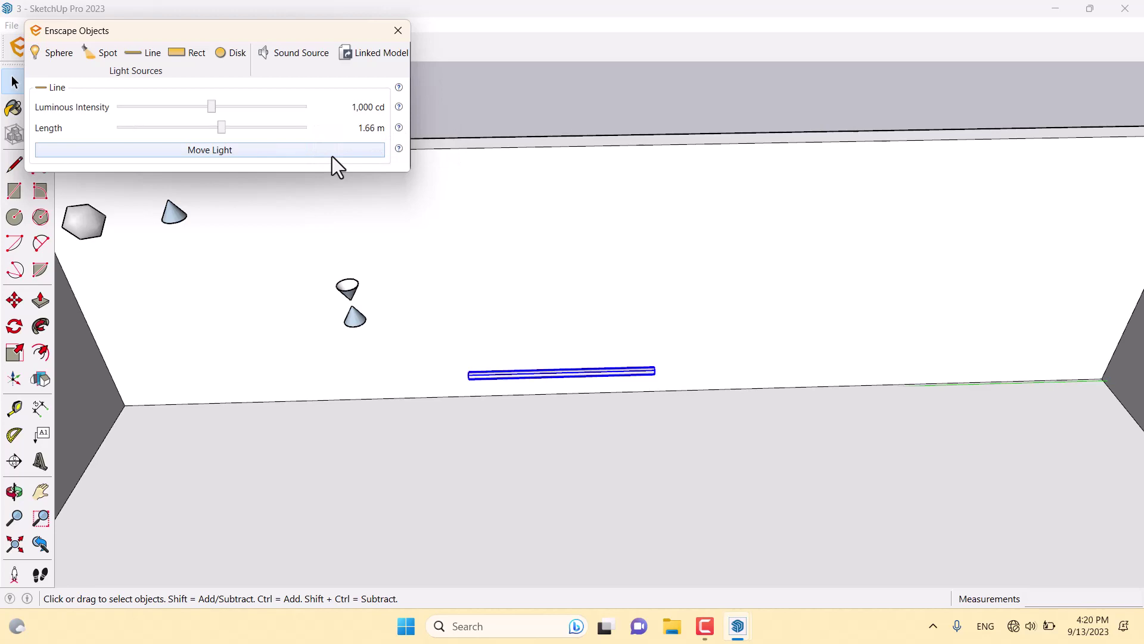
{"action": "left_click", "coordinate": [394, 34]}
{"action": "middle_click_drag", "start_coordinate": [358, 167], "coordinate": [566, 152]}
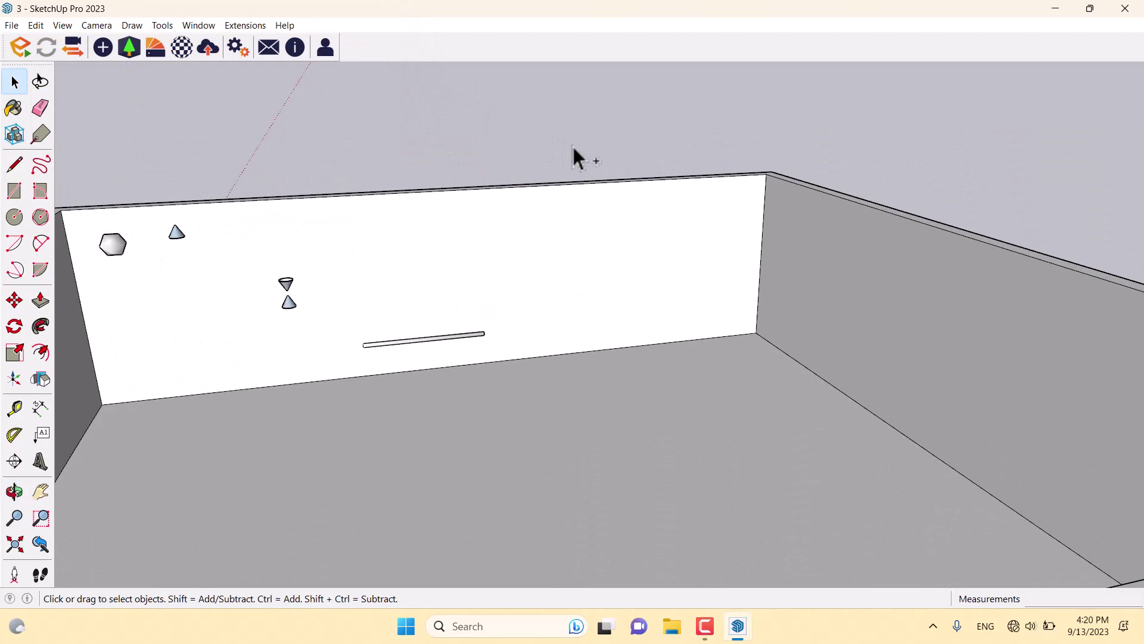
Draw a short guide line near the right end of the back wall.
{"action": "scroll", "coordinate": [599, 385], "scroll_direction": "up", "scroll_amount": 3}
{"action": "left_click", "coordinate": [16, 168]}
{"action": "middle_click_drag", "start_coordinate": [595, 353], "coordinate": [588, 233]}
{"action": "left_click", "coordinate": [556, 230]}
{"action": "left_click", "coordinate": [584, 270]}
{"action": "key", "text": "space"}
{"action": "scroll", "coordinate": [587, 283], "scroll_direction": "down", "scroll_amount": 5}
{"action": "scroll", "coordinate": [564, 241], "scroll_direction": "up", "scroll_amount": 5}
{"action": "scroll", "coordinate": [556, 323], "scroll_direction": "down", "scroll_amount": 3}
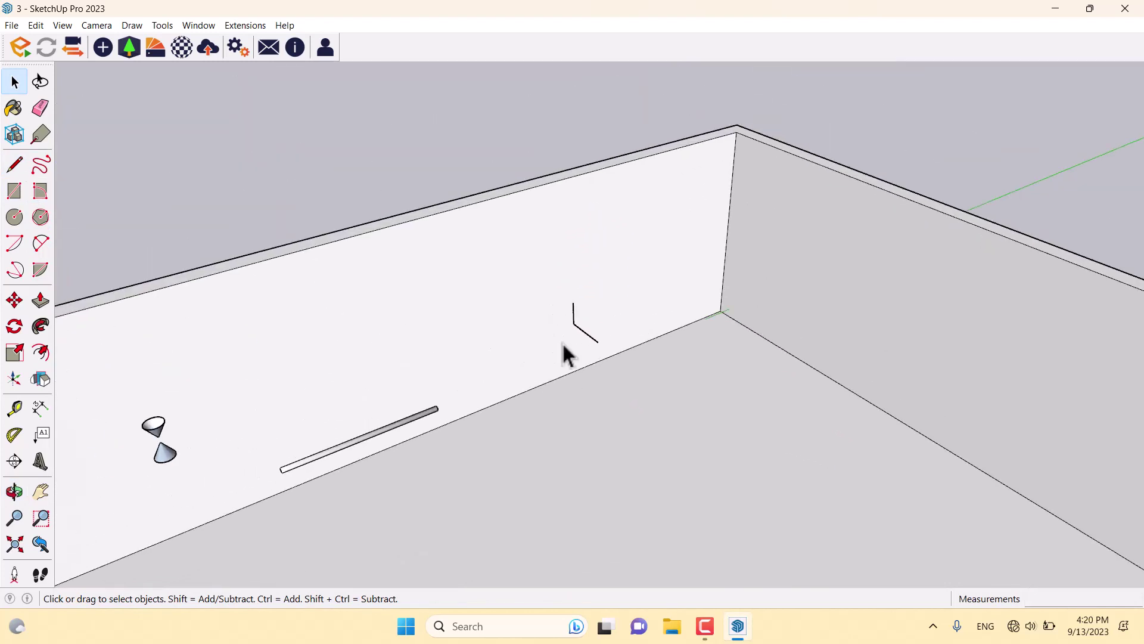
Place an Enscape rect light at the guide line's end.
{"action": "left_click", "coordinate": [102, 51]}
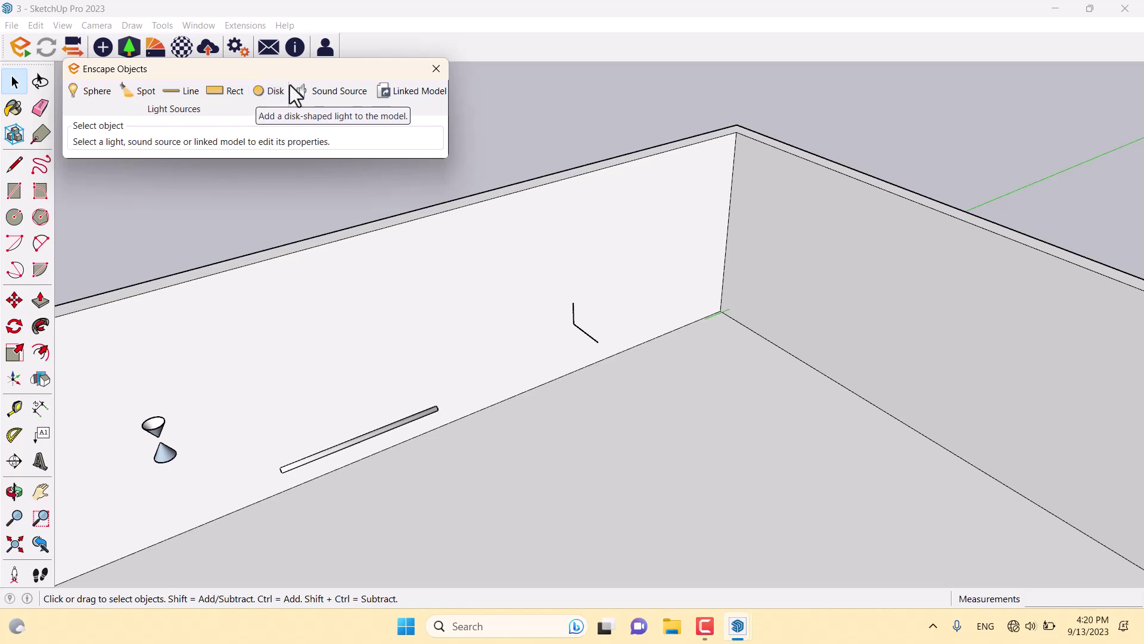
{"action": "left_click", "coordinate": [227, 94]}
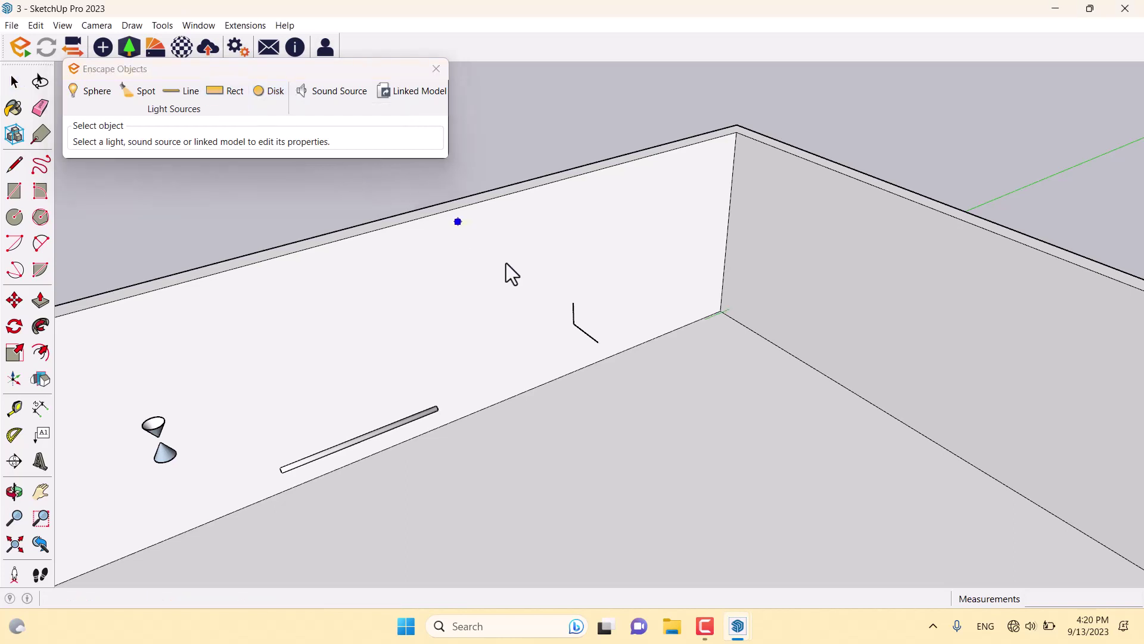
{"action": "scroll", "coordinate": [512, 269], "scroll_direction": "up", "scroll_amount": 2}
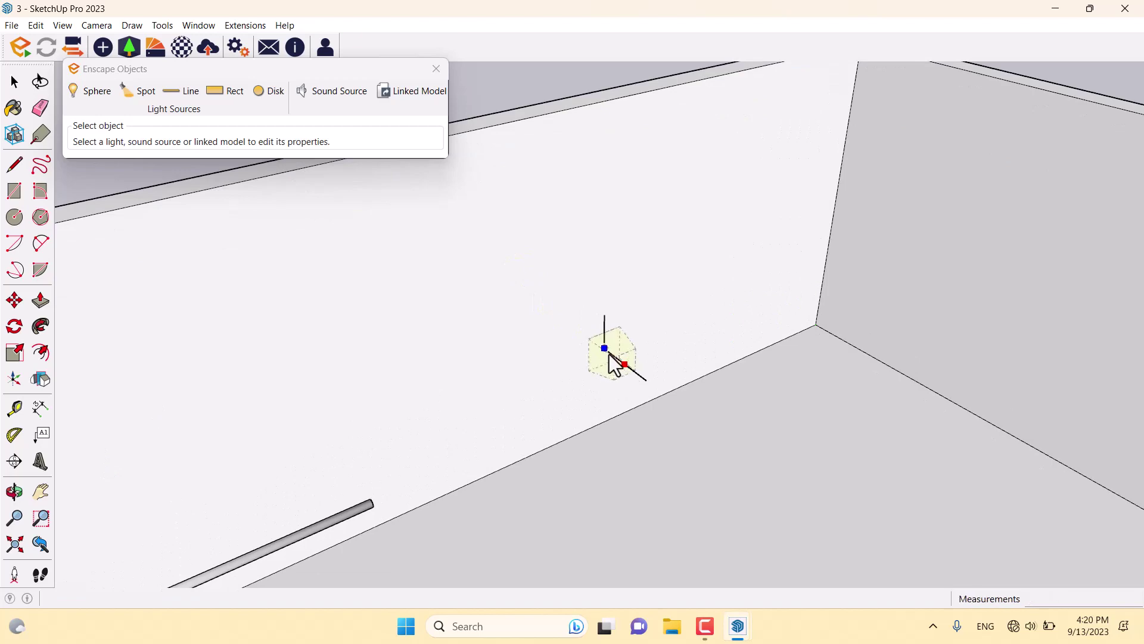
{"action": "left_click", "coordinate": [609, 355]}
{"action": "left_click", "coordinate": [614, 359]}
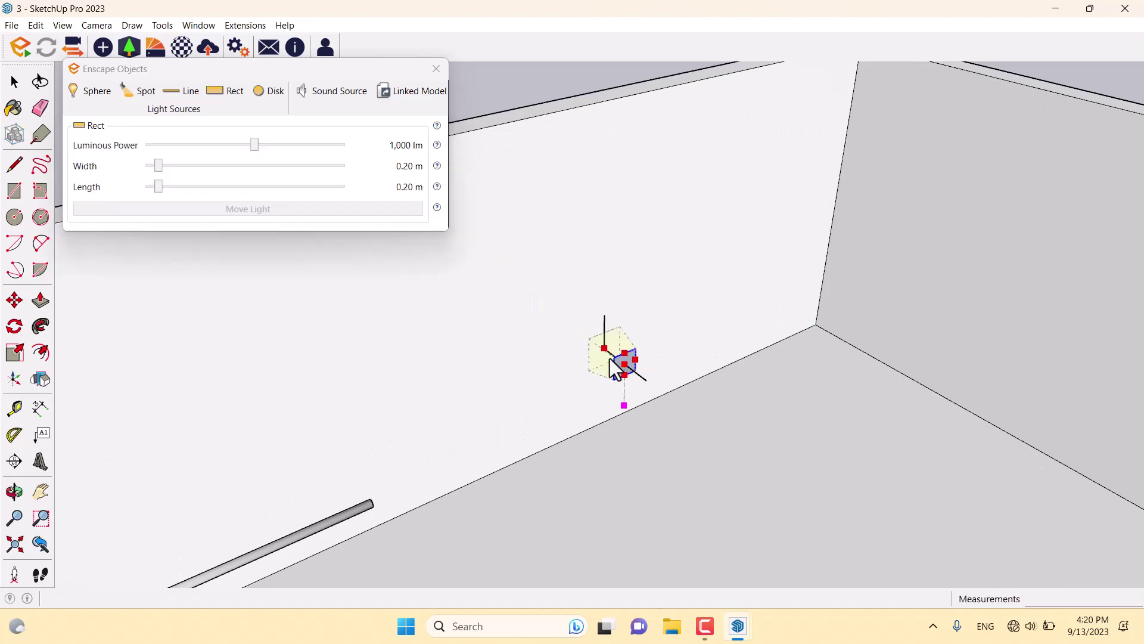
{"action": "left_click", "coordinate": [436, 69]}
Widen the rect light to 0.50 m in its Enscape settings.
{"action": "scroll", "coordinate": [570, 356], "scroll_direction": "down", "scroll_amount": 5}
{"action": "middle_click_drag", "start_coordinate": [570, 357], "coordinate": [635, 181]}
{"action": "scroll", "coordinate": [653, 447], "scroll_direction": "up", "scroll_amount": 2}
{"action": "scroll", "coordinate": [637, 332], "scroll_direction": "up", "scroll_amount": 3}
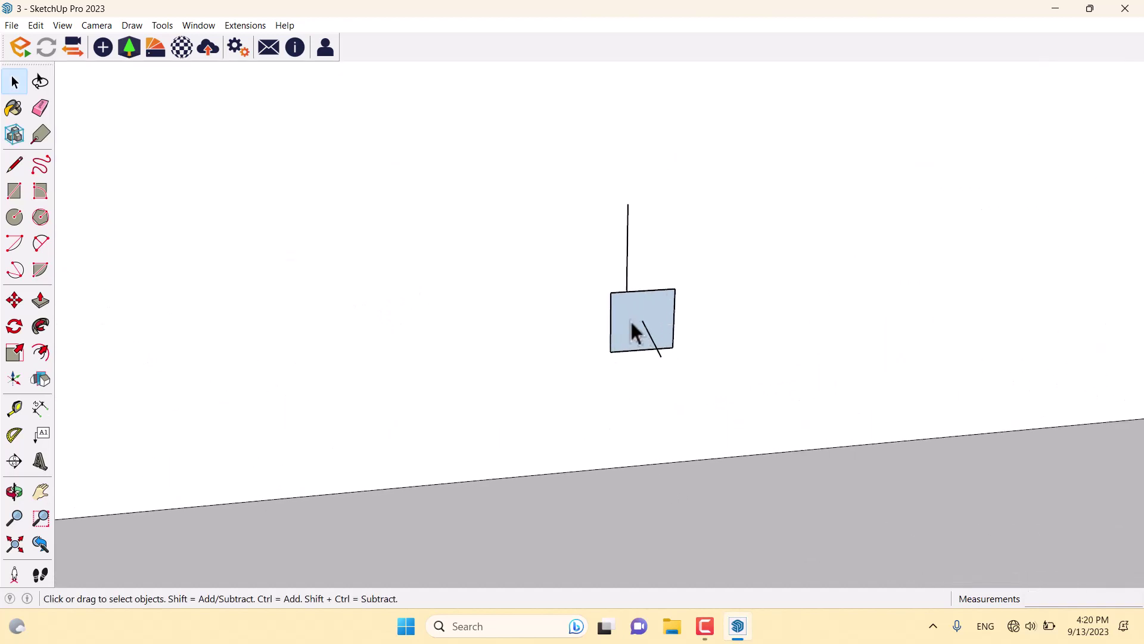
{"action": "left_click", "coordinate": [628, 322]}
{"action": "left_click", "coordinate": [102, 53]}
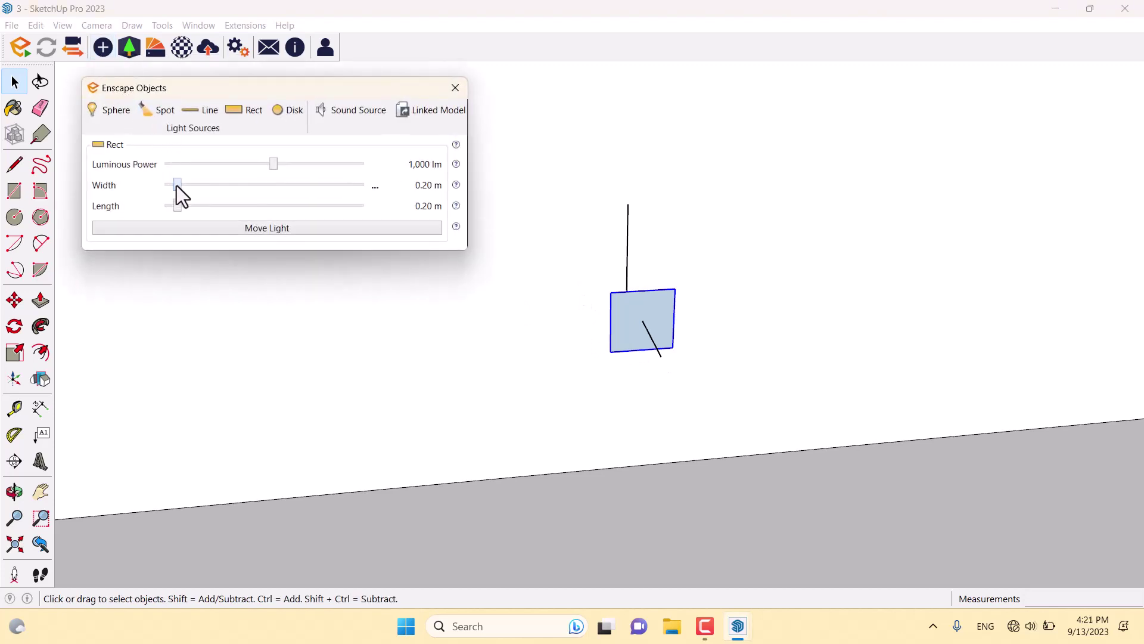
{"action": "left_click_drag", "start_coordinate": [176, 185], "coordinate": [197, 187]}
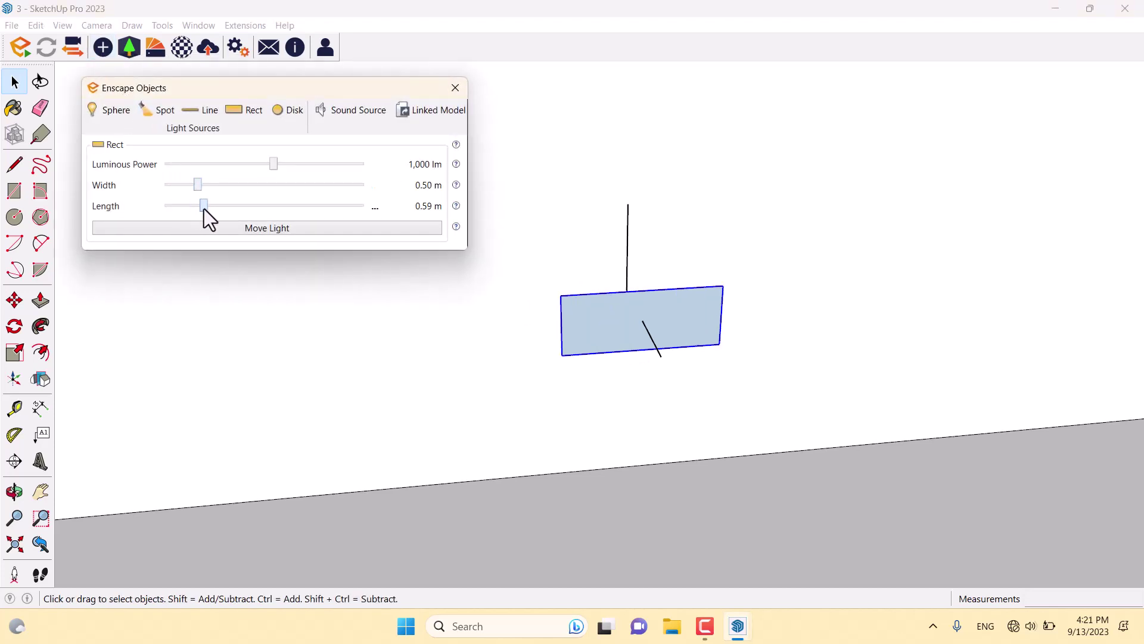
Rotate the rect light 15° so it angles away from the wall.
{"action": "left_click", "coordinate": [455, 88]}
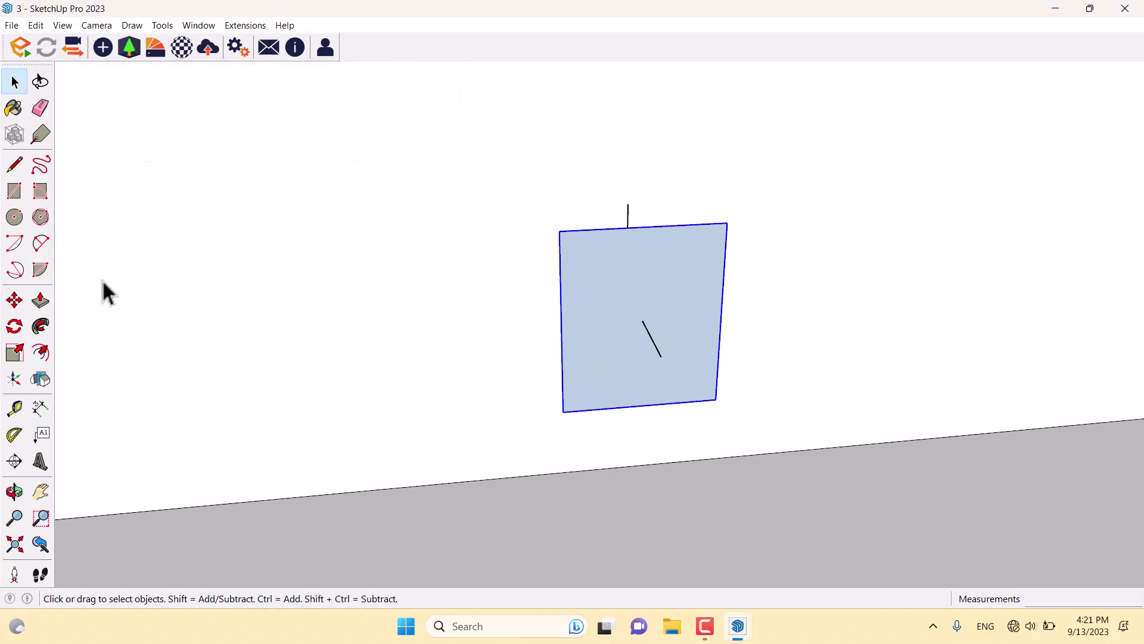
{"action": "left_click", "coordinate": [41, 379]}
{"action": "middle_click_drag", "start_coordinate": [415, 353], "coordinate": [603, 298]}
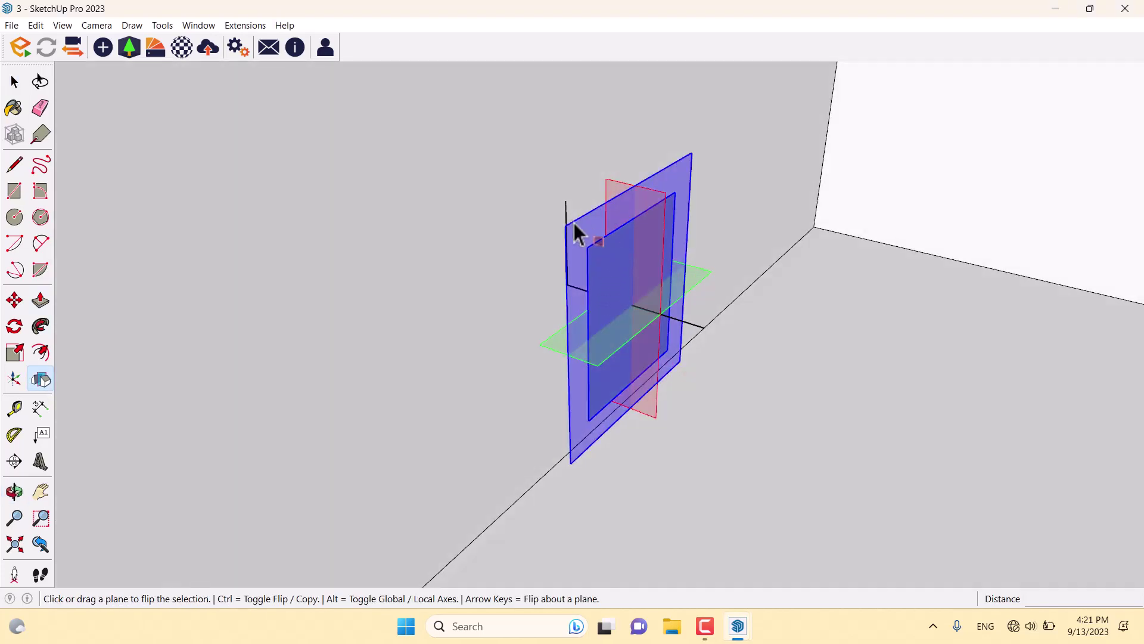
{"action": "scroll", "coordinate": [501, 310], "scroll_direction": "down", "scroll_amount": 5}
{"action": "key", "text": "space"}
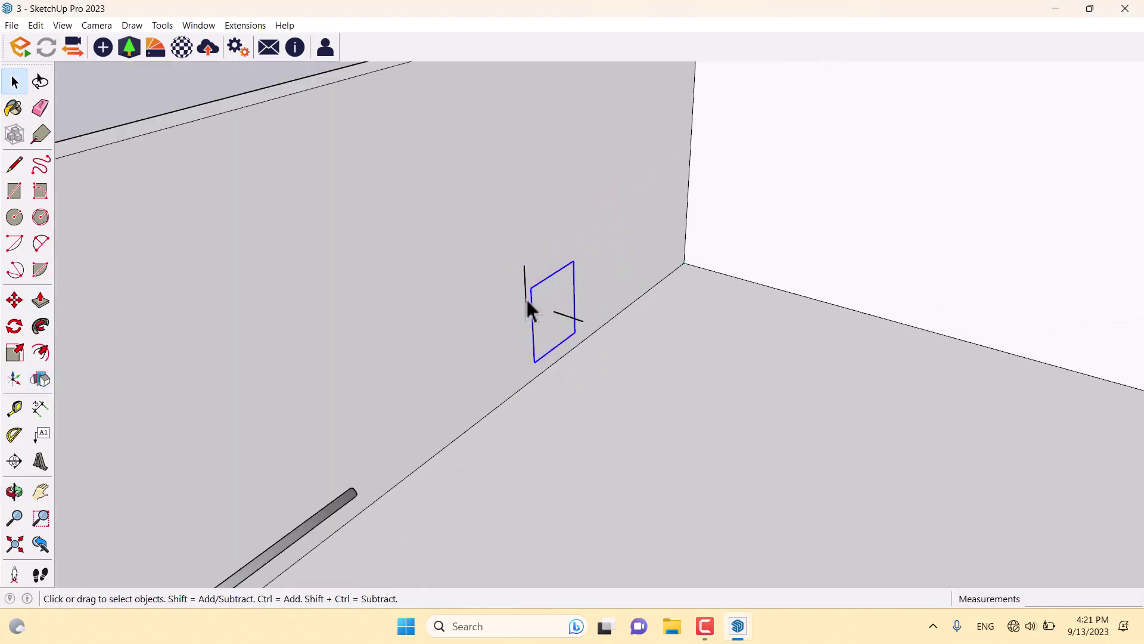
{"action": "left_click", "coordinate": [527, 301]}
{"action": "left_click", "coordinate": [549, 297]}
{"action": "left_click", "coordinate": [14, 326]}
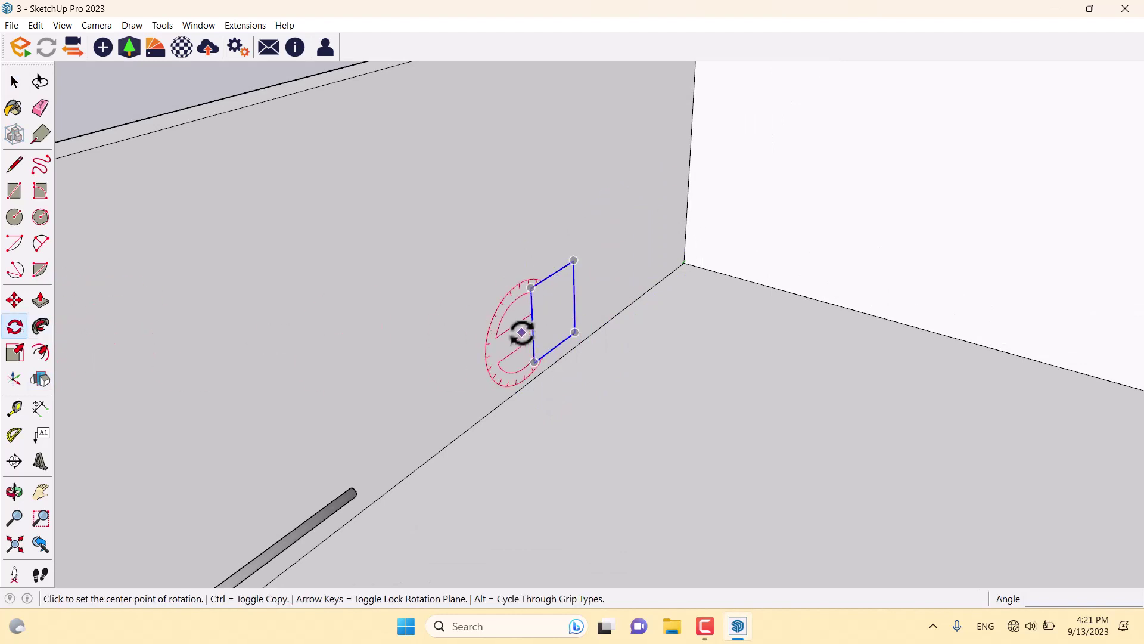
{"action": "middle_click_drag", "start_coordinate": [521, 332], "coordinate": [733, 203]}
{"action": "left_click", "coordinate": [593, 298]}
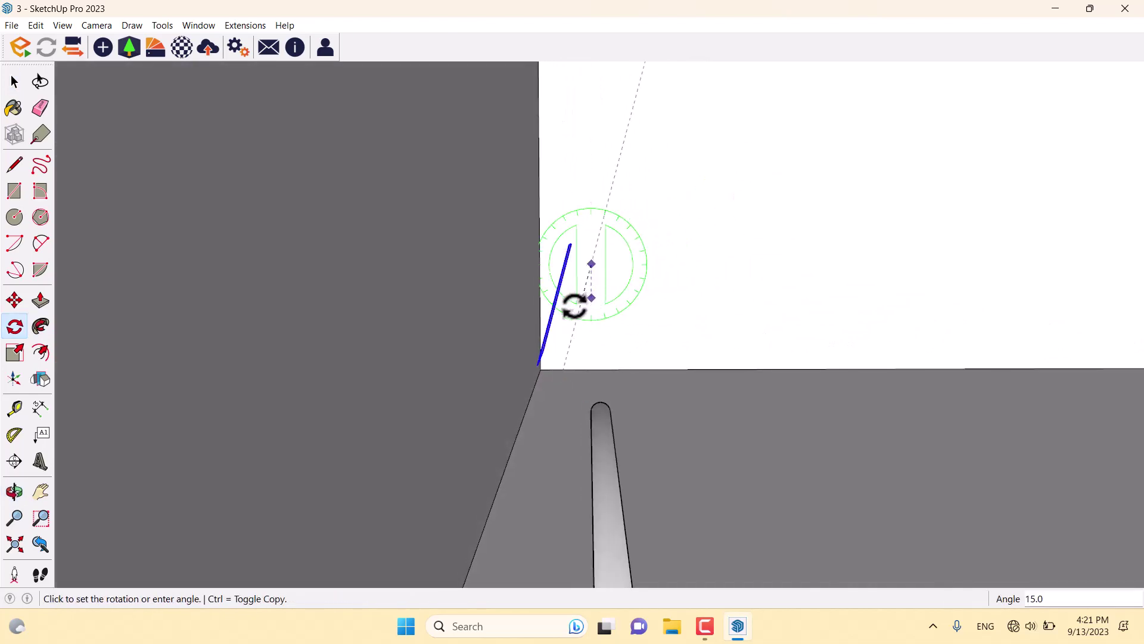
{"action": "left_click", "coordinate": [574, 306]}
{"action": "scroll", "coordinate": [447, 422], "scroll_direction": "down", "scroll_amount": 10}
{"action": "key", "text": "space"}
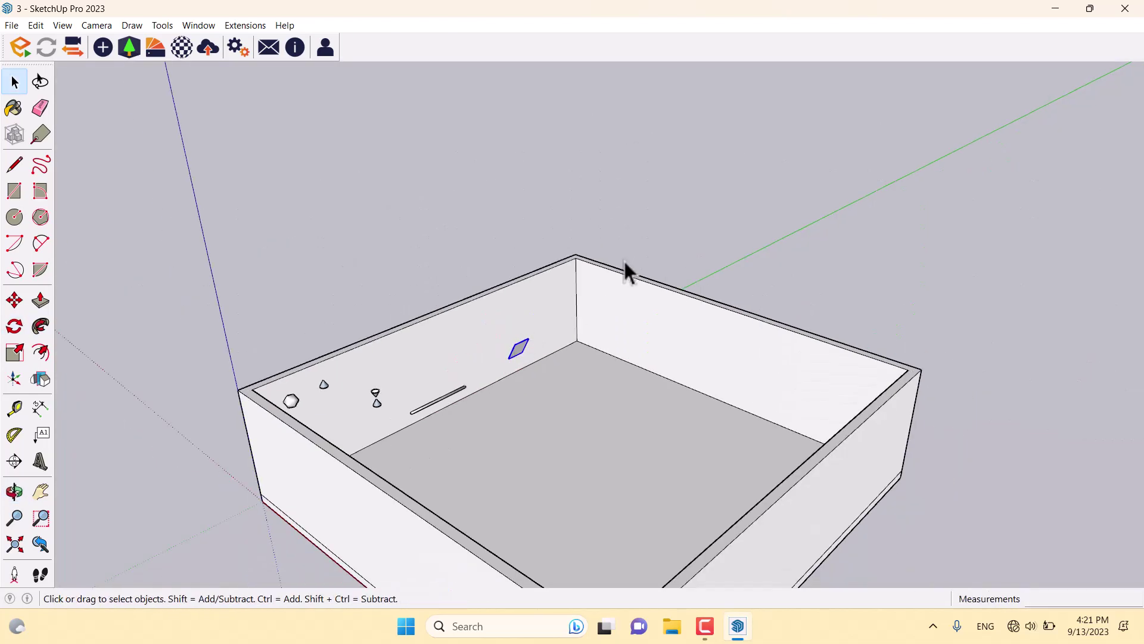
Draw a 10.00 m by 10.00 m ceiling rectangle across the top of the room.
{"action": "left_click", "coordinate": [14, 191]}
{"action": "left_click", "coordinate": [238, 391]}
{"action": "left_click", "coordinate": [921, 371]}
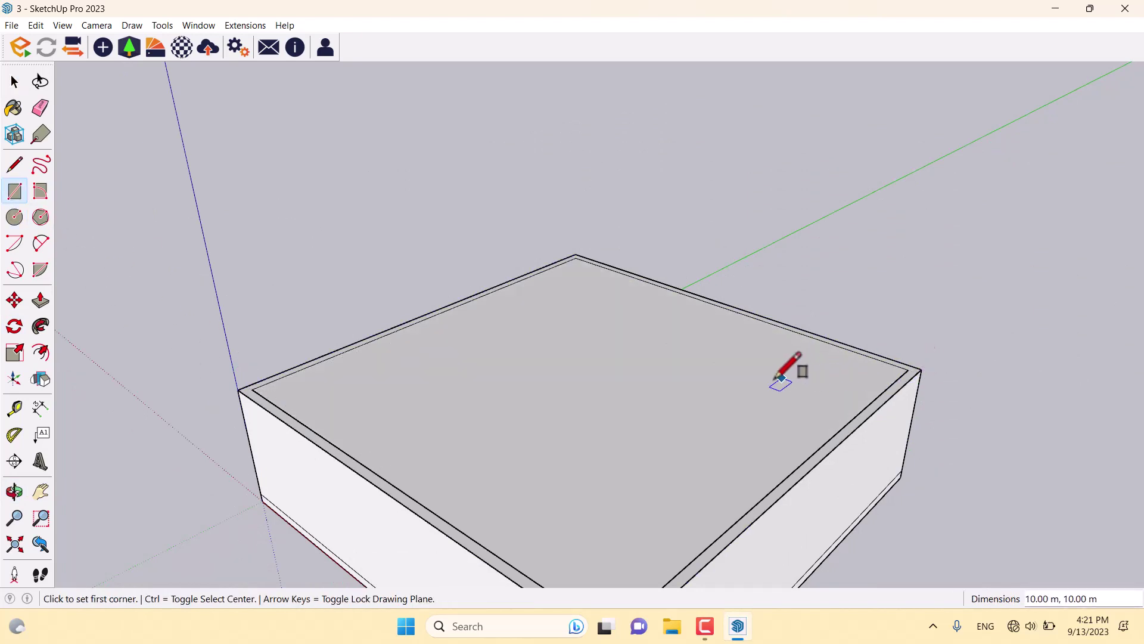
{"action": "key", "text": "space"}
Leave the ceiling unextruded and start Enscape to render the room.
{"action": "left_click", "coordinate": [40, 299]}
{"action": "left_click", "coordinate": [449, 395]}
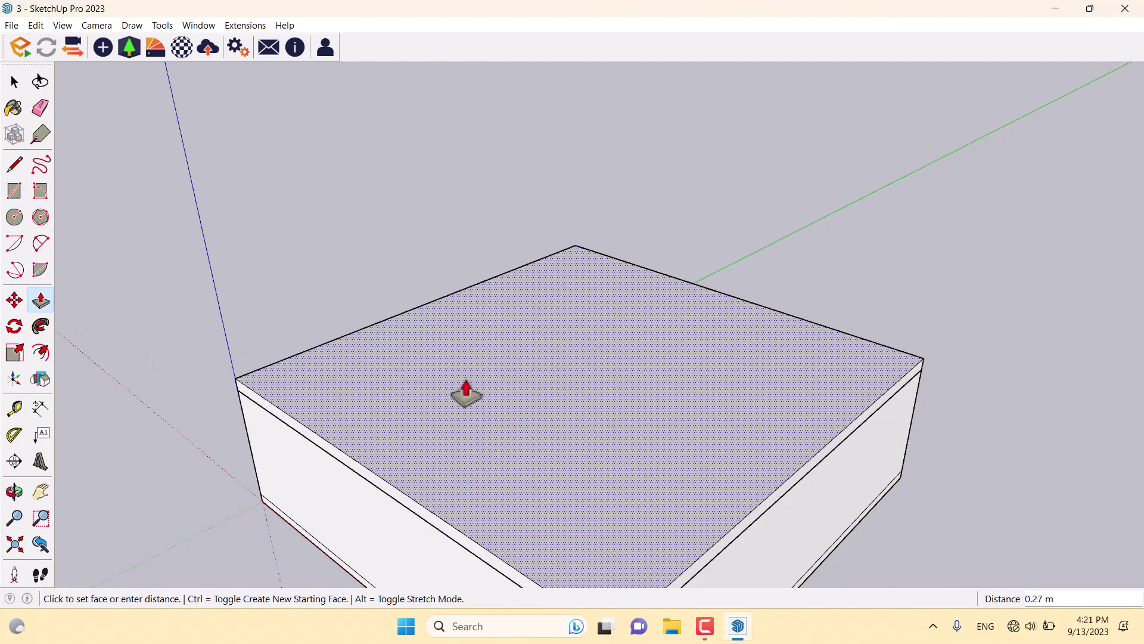
{"action": "key", "text": "Escape"}
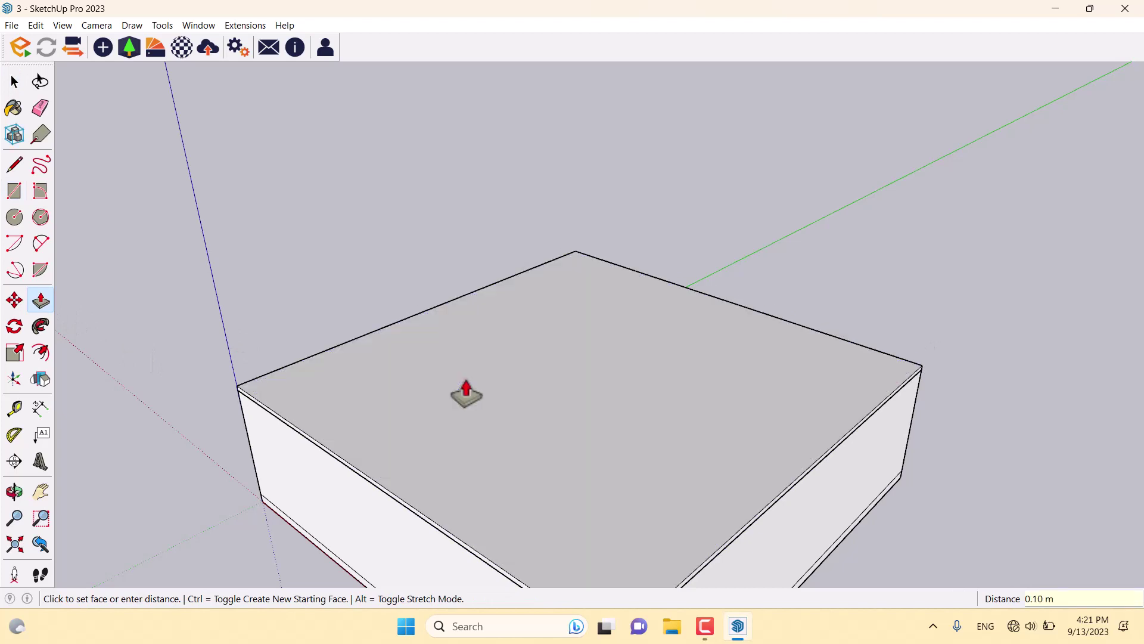
{"action": "key", "text": "space"}
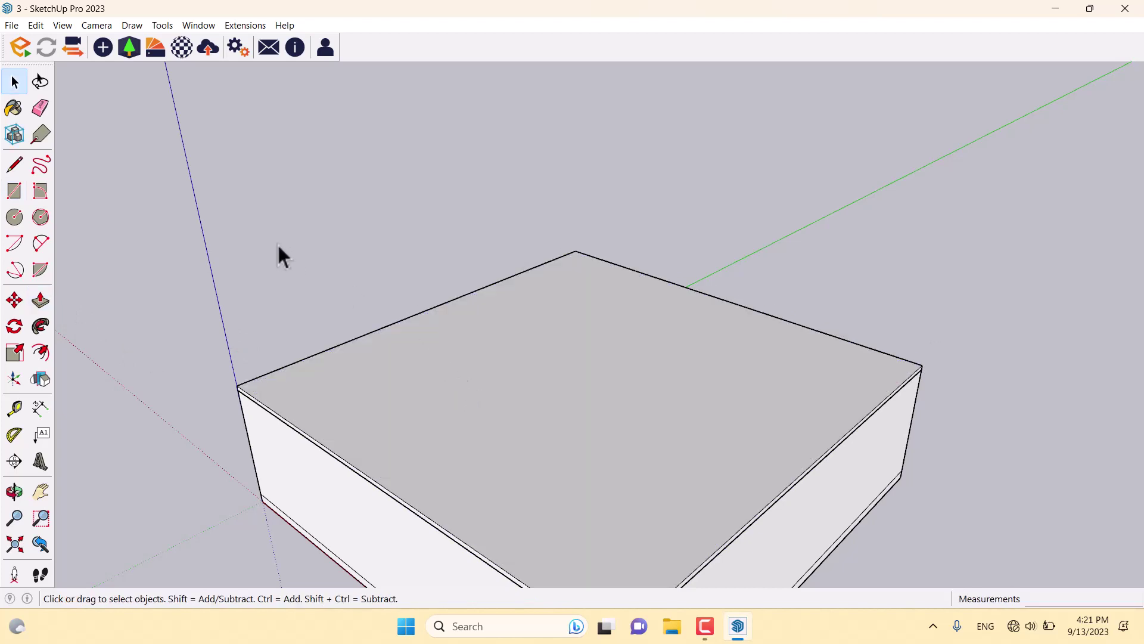
{"action": "left_click", "coordinate": [16, 55]}
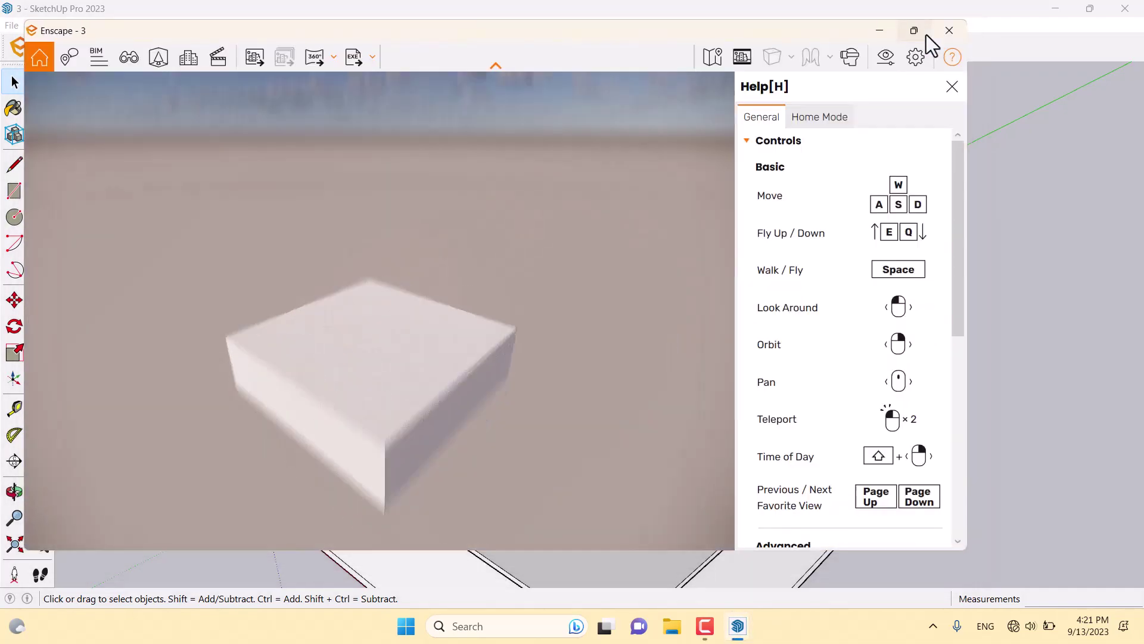
Maximize the Enscape render and step its time of day back from 13:21 to about 04:49.
{"action": "left_click", "coordinate": [914, 30]}
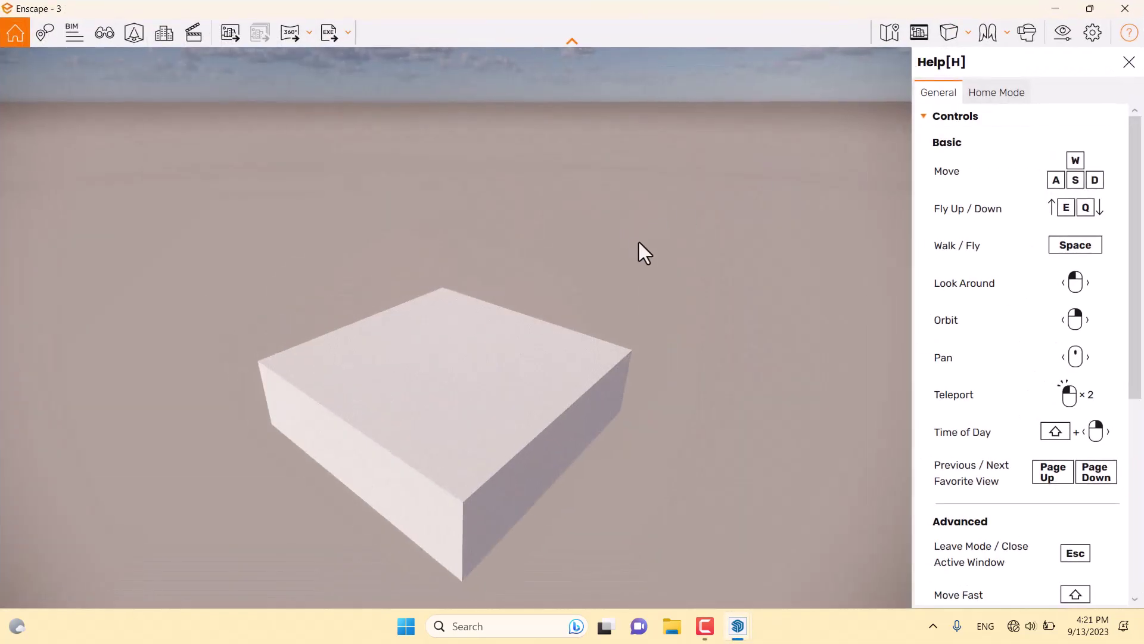
{"action": "left_click", "coordinate": [1127, 64]}
{"action": "scroll", "coordinate": [646, 309], "scroll_direction": "up", "scroll_amount": 3}
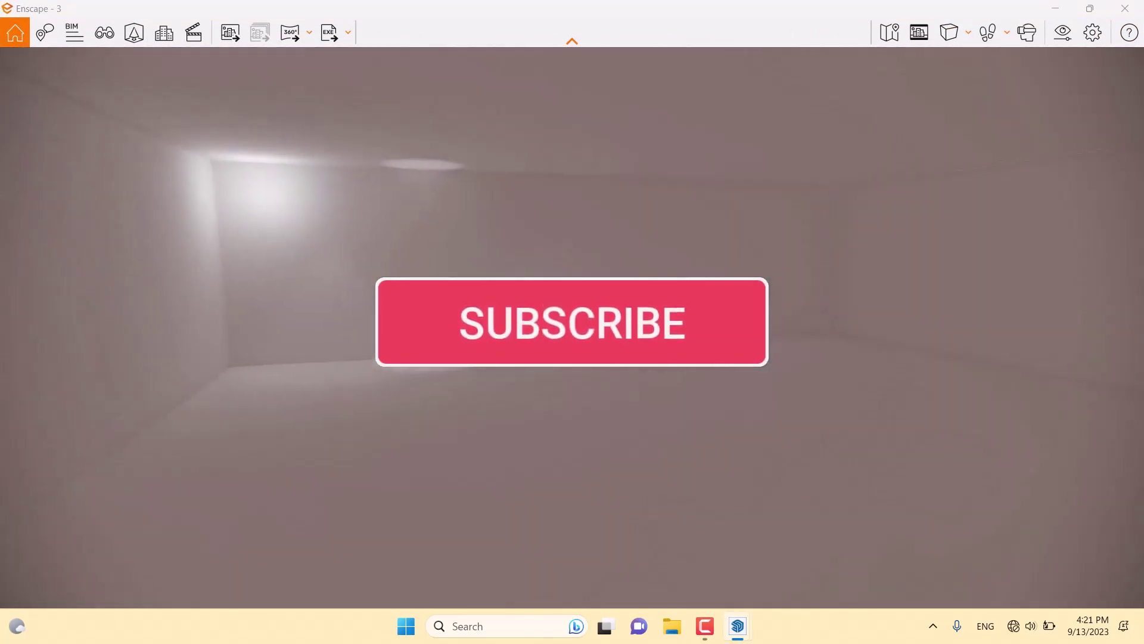
{"action": "key", "text": "u"}
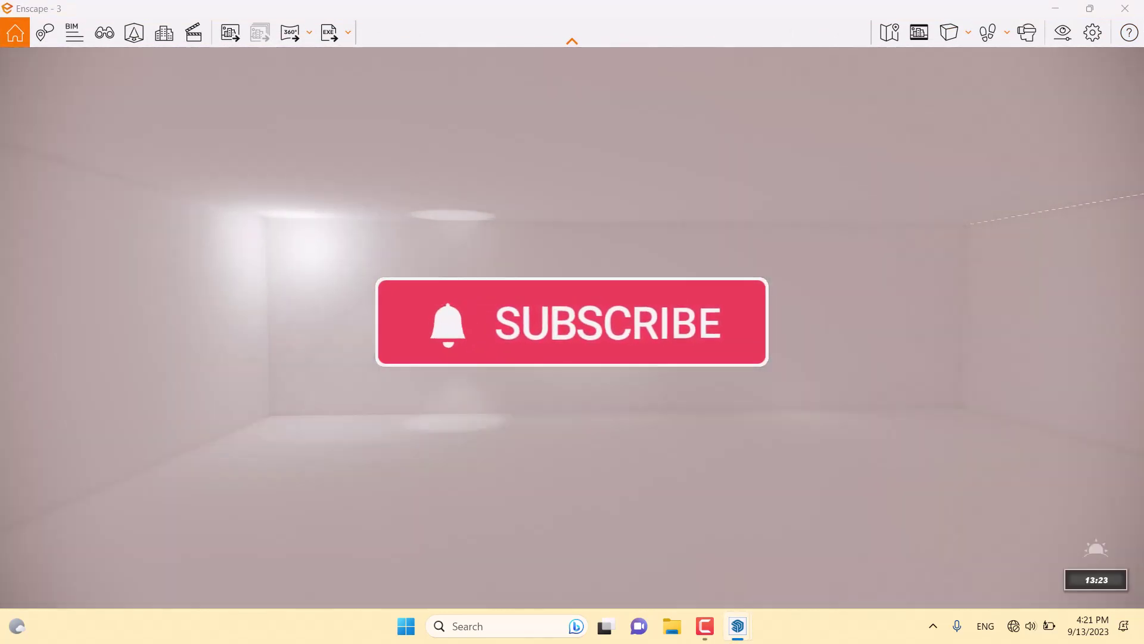
{"action": "key", "text": "u"}
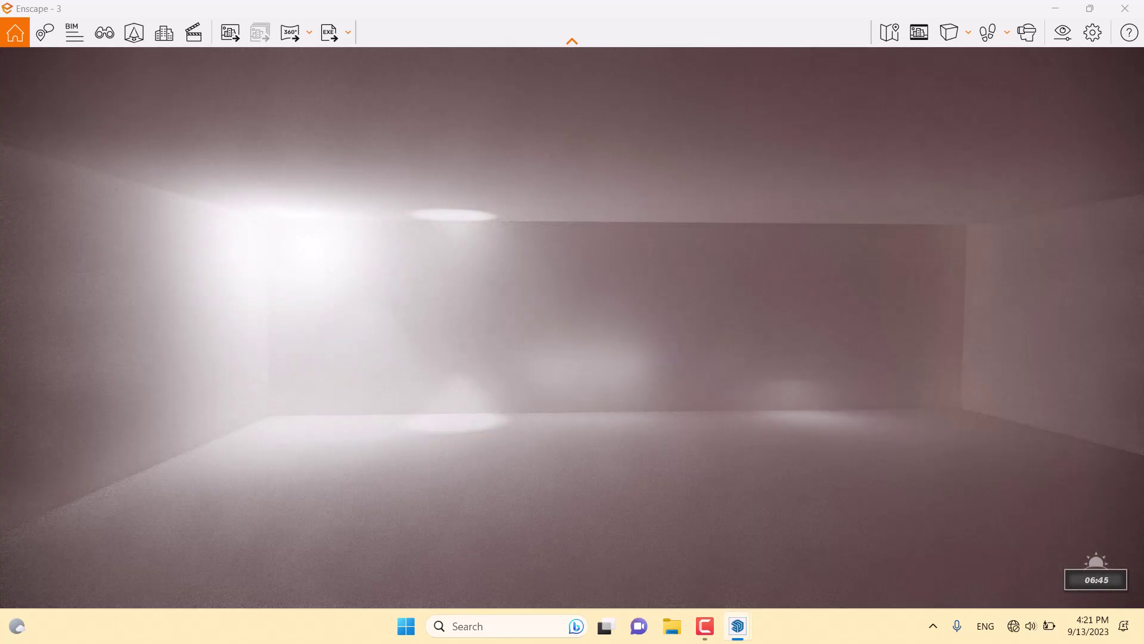
{"action": "key", "text": "u"}
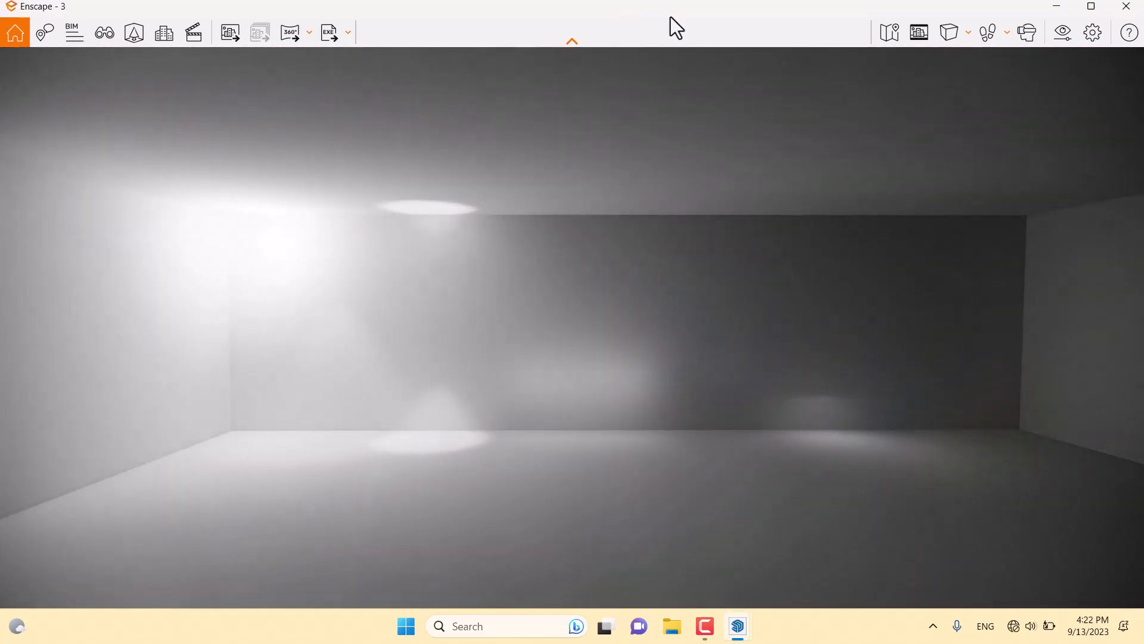
Tile the Enscape render on the right half and SketchUp on the left half.
{"action": "double_click", "coordinate": [617, 9]}
{"action": "left_click_drag", "start_coordinate": [741, 35], "coordinate": [1141, 145]}
{"action": "left_click", "coordinate": [297, 273]}
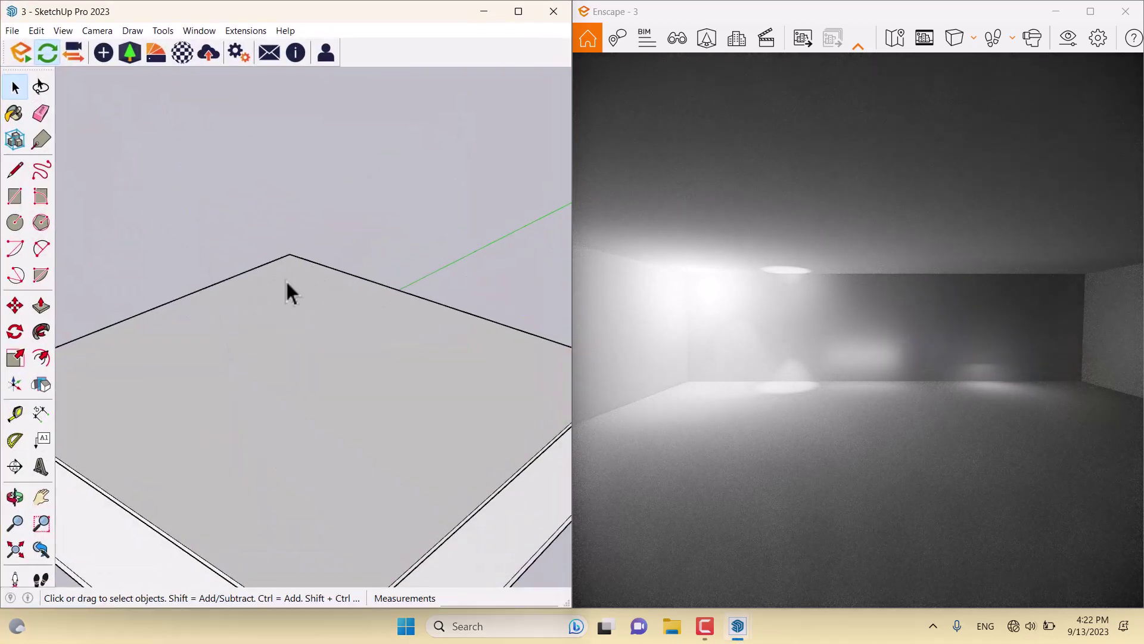
Orbit SketchUp to face the wall lights and select the sphere light.
{"action": "scroll", "coordinate": [274, 291], "scroll_direction": "up", "scroll_amount": 5}
{"action": "middle_click_drag", "start_coordinate": [316, 295], "coordinate": [266, 127]}
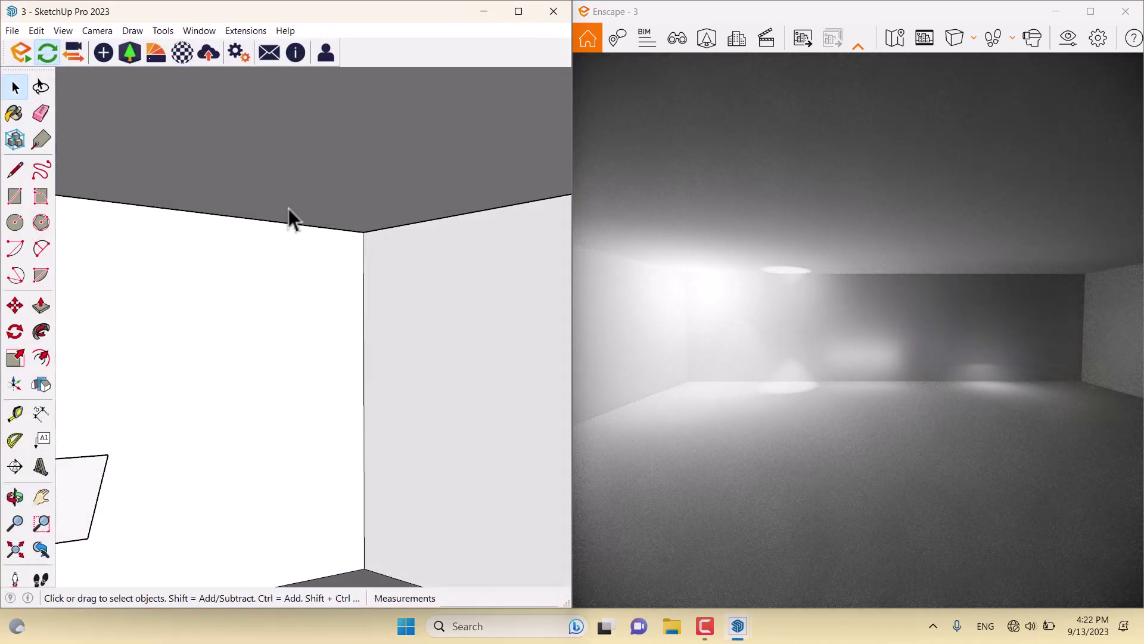
{"action": "scroll", "coordinate": [295, 286], "scroll_direction": "down", "scroll_amount": 3}
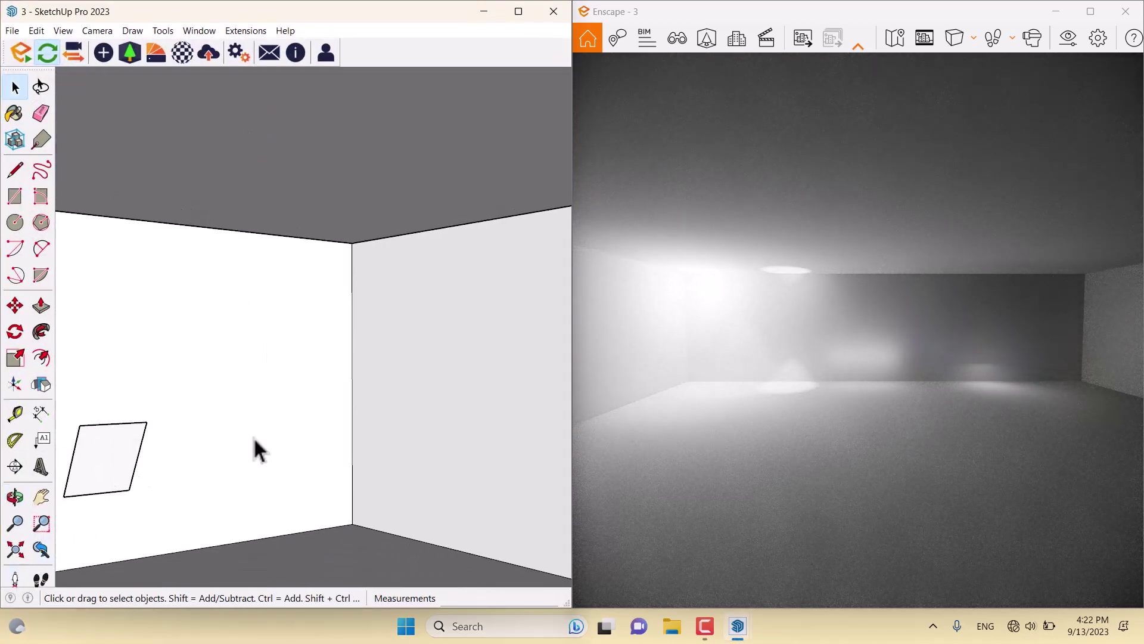
{"action": "mouse_move", "coordinate": [200, 441]}
{"action": "middle_mouse_down"}
{"action": "mouse_move", "coordinate": [235, 452]}
{"action": "mouse_move", "coordinate": [378, 324]}
{"action": "mouse_move", "coordinate": [237, 419]}
{"action": "mouse_move", "coordinate": [663, 381]}
{"action": "mouse_move", "coordinate": [298, 350]}
{"action": "mouse_move", "coordinate": [524, 378]}
{"action": "mouse_move", "coordinate": [448, 398]}
{"action": "middle_mouse_up"}
{"action": "scroll", "coordinate": [187, 210], "scroll_direction": "up", "scroll_amount": 2}
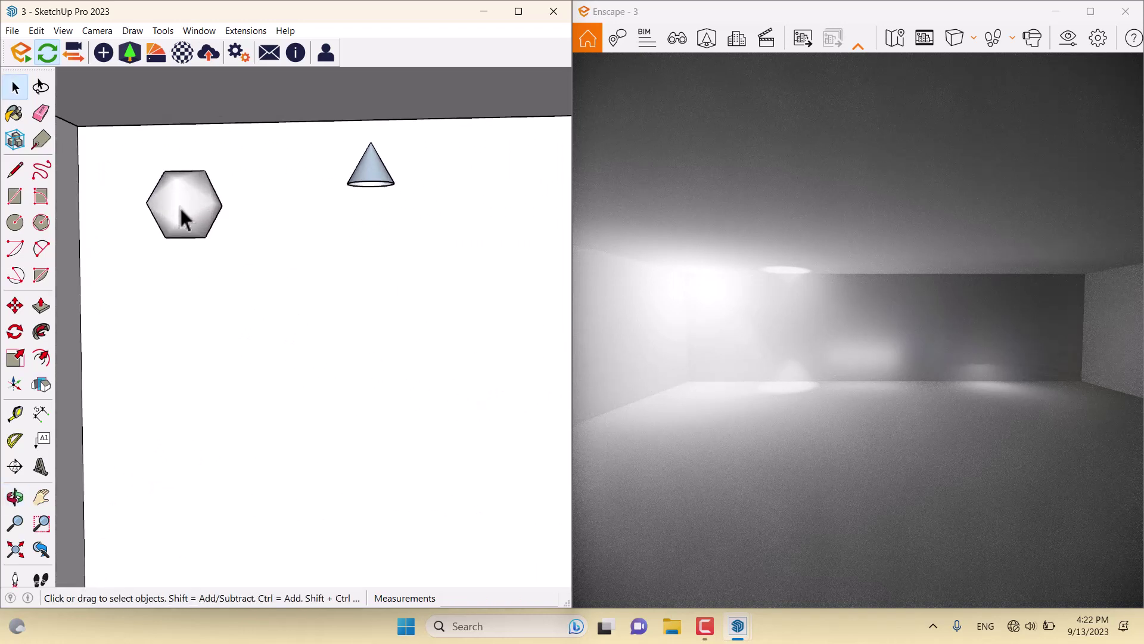
{"action": "left_click", "coordinate": [178, 215]}
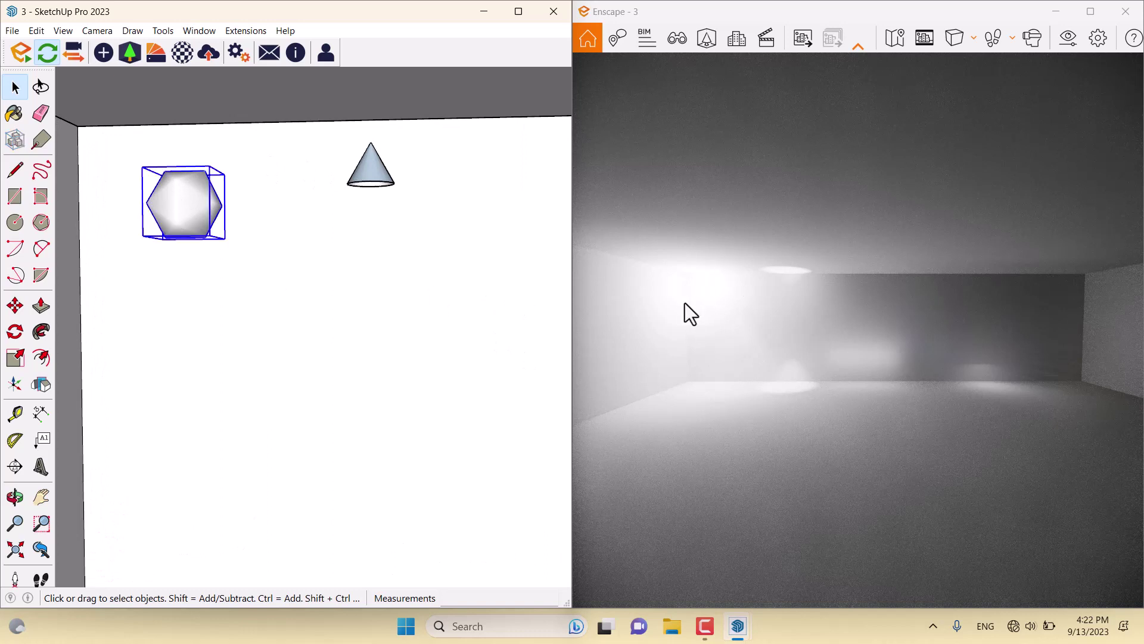
Set the sphere light's luminous intensity to exactly 46 cd, leaving its source radius at 0.00 m.
{"action": "left_click", "coordinate": [108, 51]}
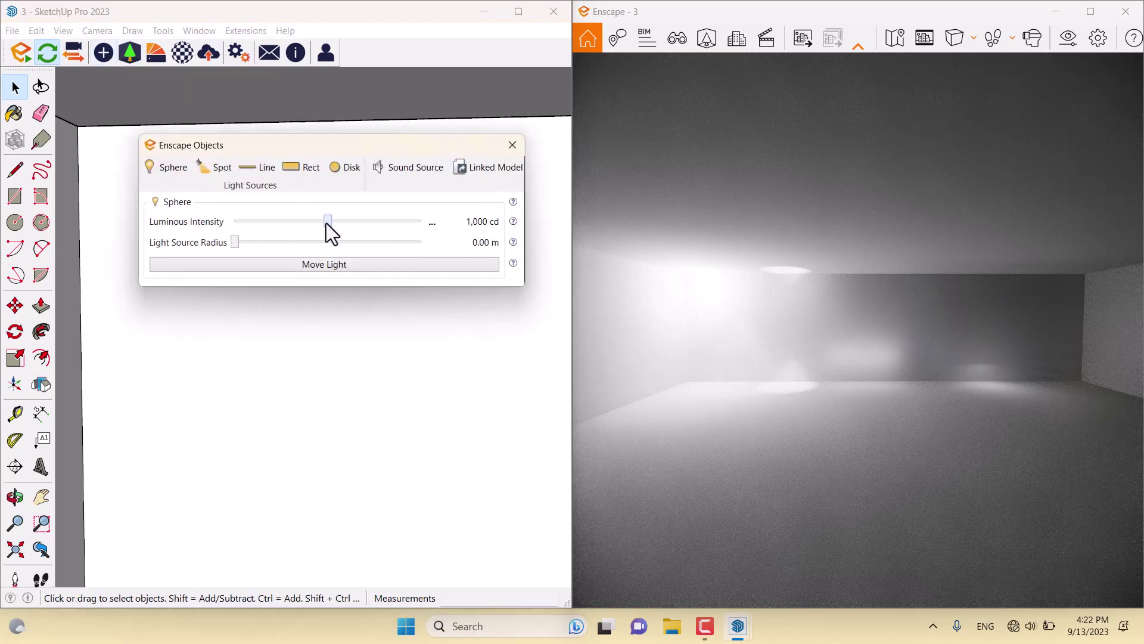
{"action": "left_click_drag", "start_coordinate": [328, 224], "coordinate": [261, 221]}
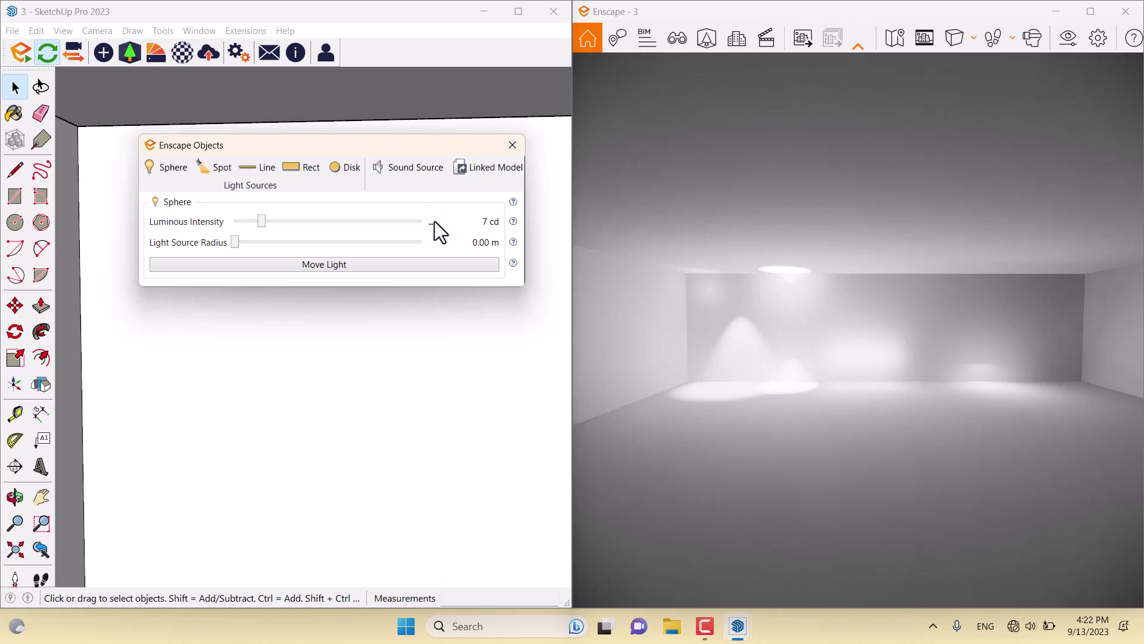
{"action": "left_click", "coordinate": [435, 220]}
{"action": "left_click", "coordinate": [455, 253]}
{"action": "type", "text": "46"}
{"action": "key", "text": "Return"}
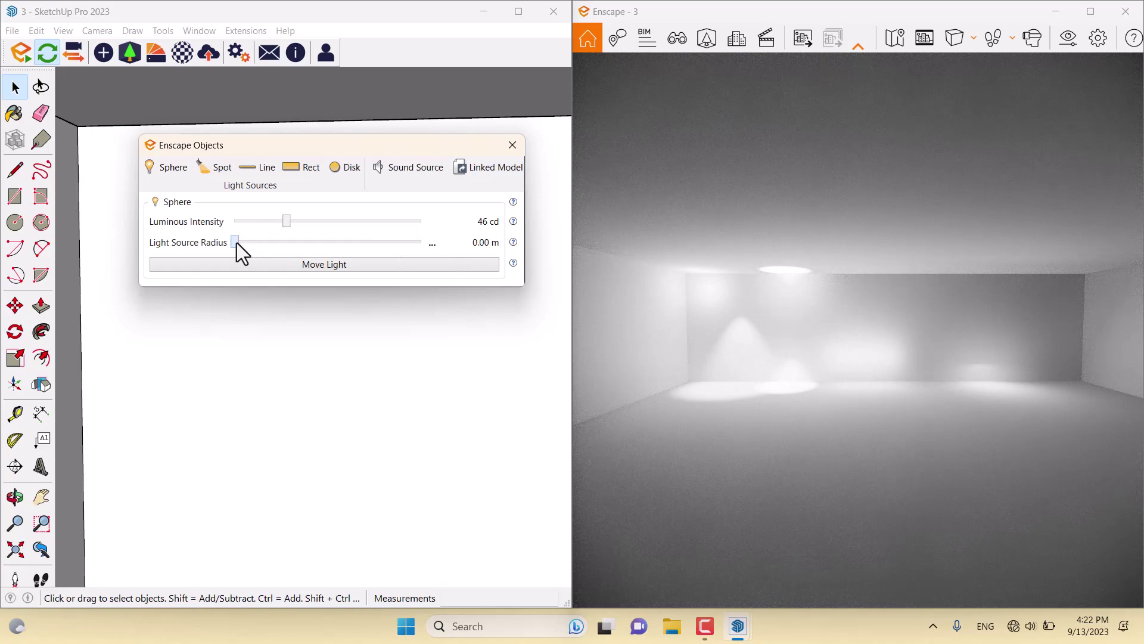
{"action": "left_click_drag", "start_coordinate": [247, 241], "coordinate": [341, 252]}
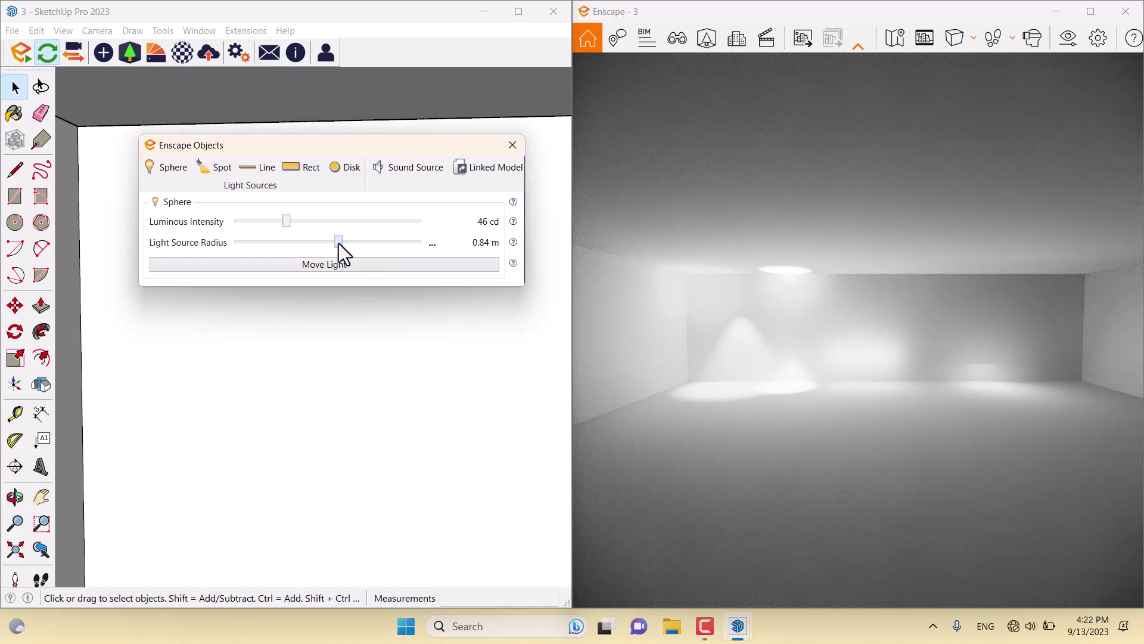
{"action": "left_click_drag", "start_coordinate": [337, 246], "coordinate": [214, 249]}
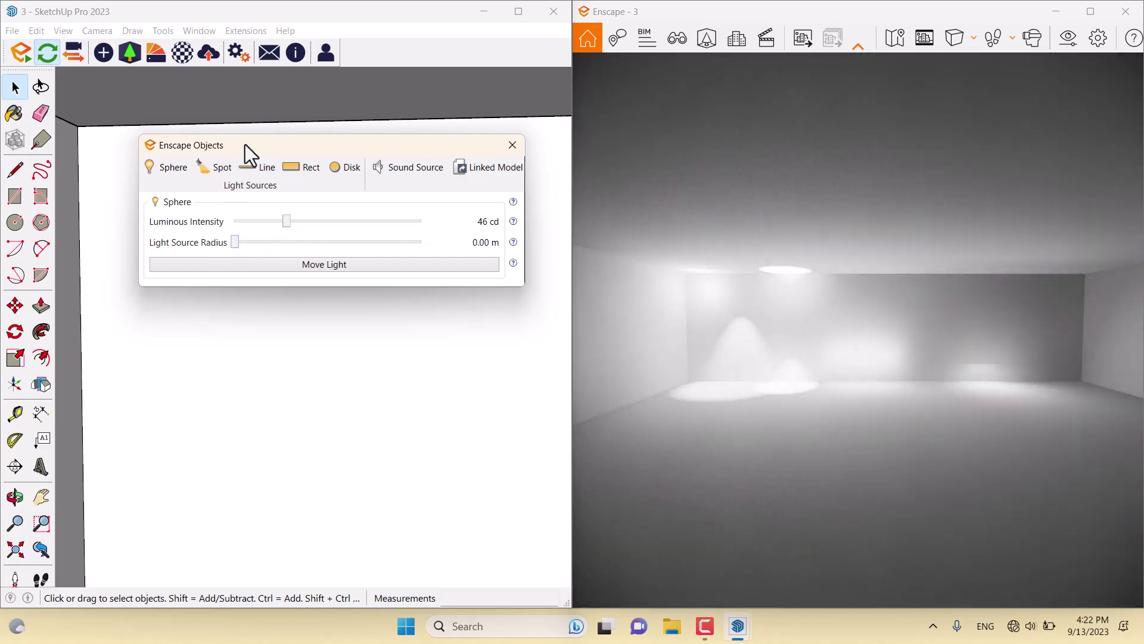
Select the cone spot light and set it to 957 cd with a 38.9° beam angle.
{"action": "left_click_drag", "start_coordinate": [245, 144], "coordinate": [120, 387]}
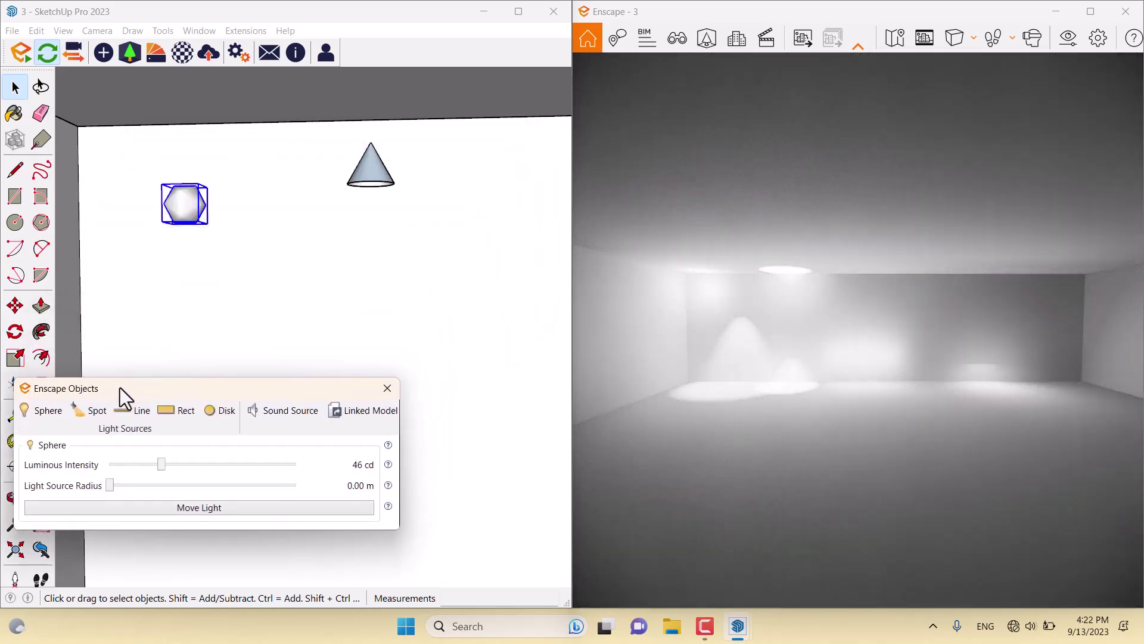
{"action": "left_click", "coordinate": [358, 175]}
{"action": "left_click_drag", "start_coordinate": [204, 389], "coordinate": [222, 211]}
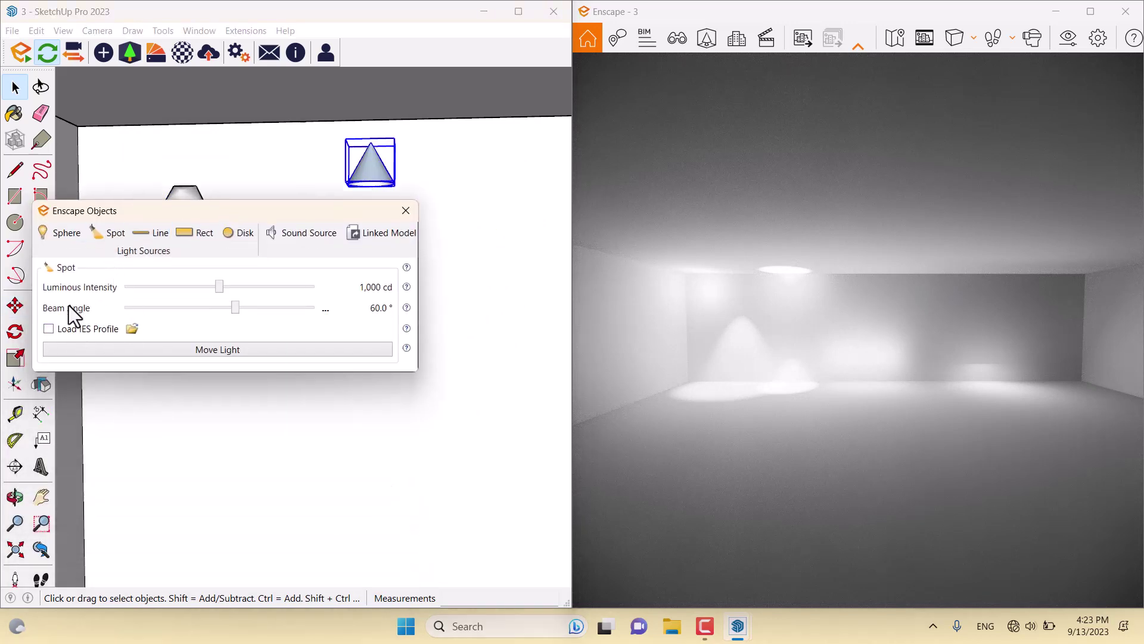
{"action": "left_click_drag", "start_coordinate": [221, 289], "coordinate": [177, 291]}
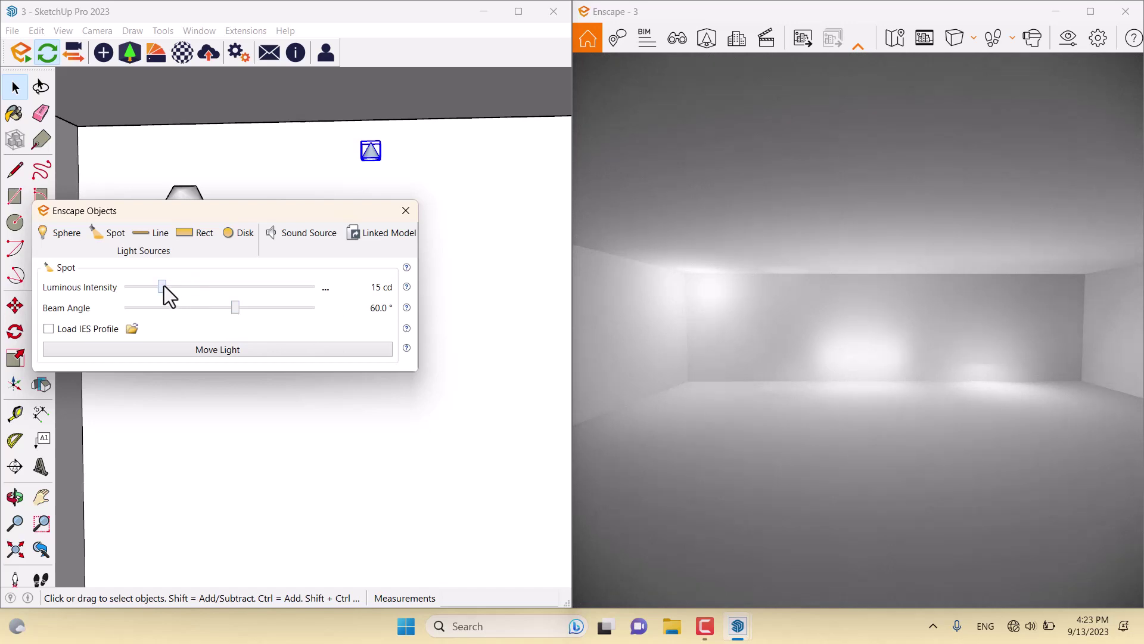
{"action": "left_click_drag", "start_coordinate": [163, 284], "coordinate": [221, 288]}
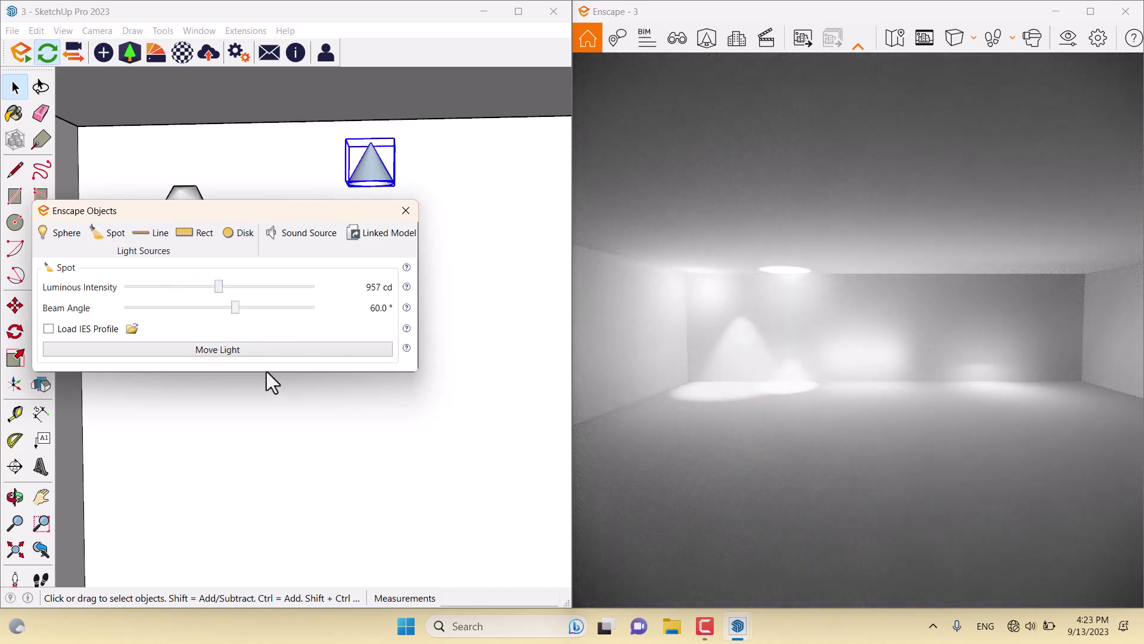
{"action": "left_click_drag", "start_coordinate": [232, 306], "coordinate": [176, 322]}
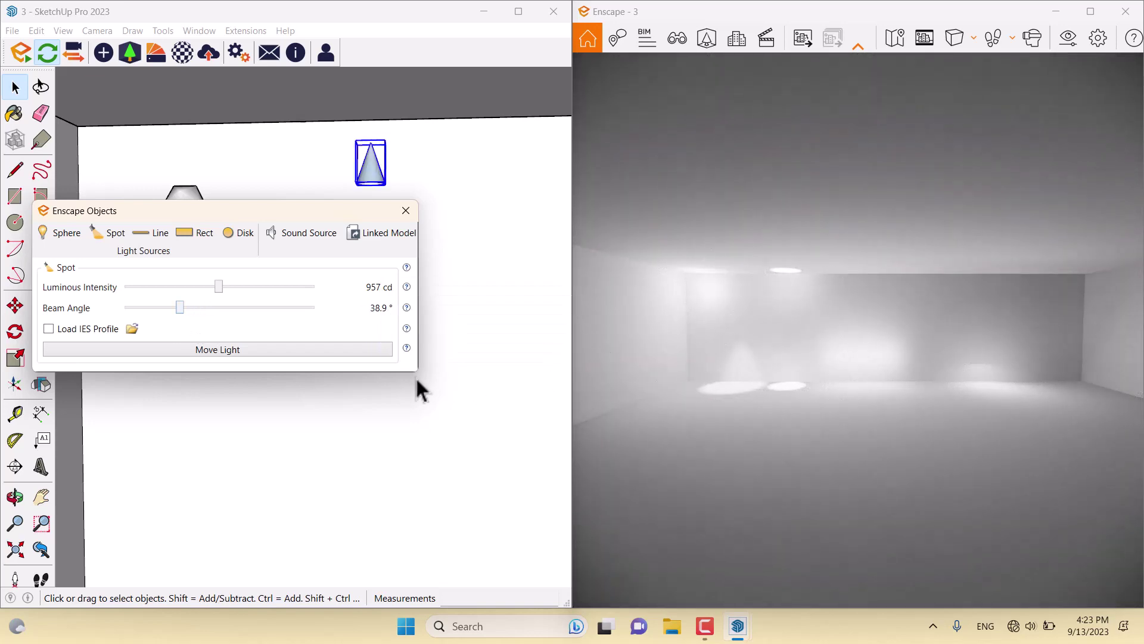
Select the line light rod and lower its luminous intensity from 1,000 cd to 284 cd.
{"action": "left_click", "coordinate": [405, 211]}
{"action": "scroll", "coordinate": [153, 186], "scroll_direction": "down", "scroll_amount": 3}
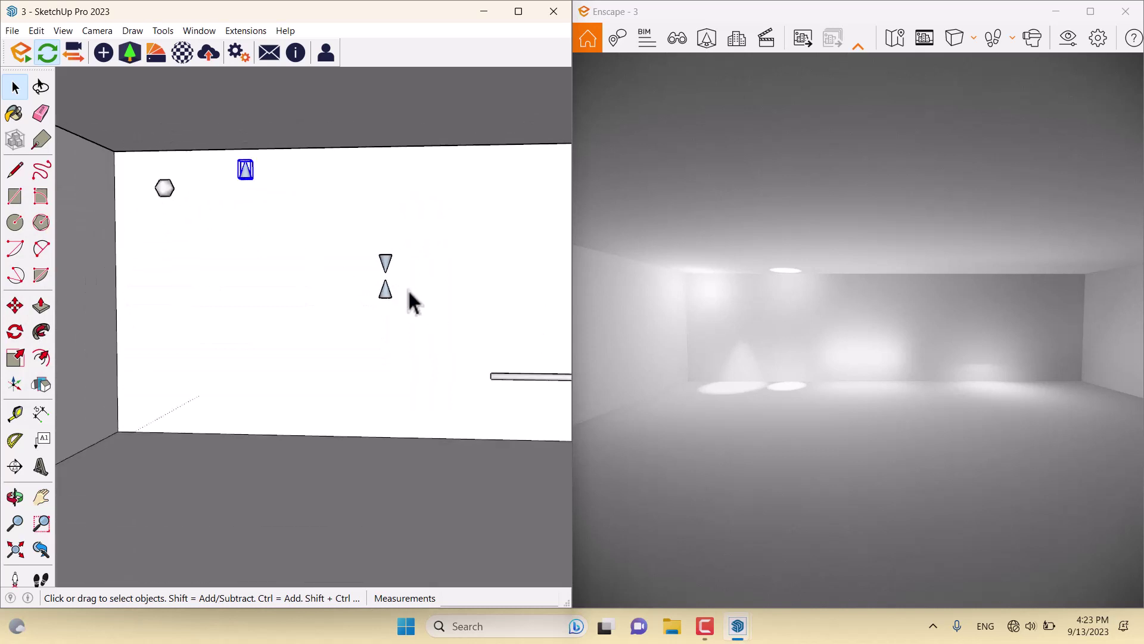
{"action": "mouse_move", "coordinate": [465, 353]}
{"action": "middle_mouse_down"}
{"action": "mouse_move", "coordinate": [245, 337]}
{"action": "mouse_move", "coordinate": [369, 366]}
{"action": "middle_mouse_up"}
{"action": "scroll", "coordinate": [370, 366], "scroll_direction": "up", "scroll_amount": 2}
{"action": "left_click", "coordinate": [369, 364]}
{"action": "scroll", "coordinate": [338, 352], "scroll_direction": "up", "scroll_amount": 2}
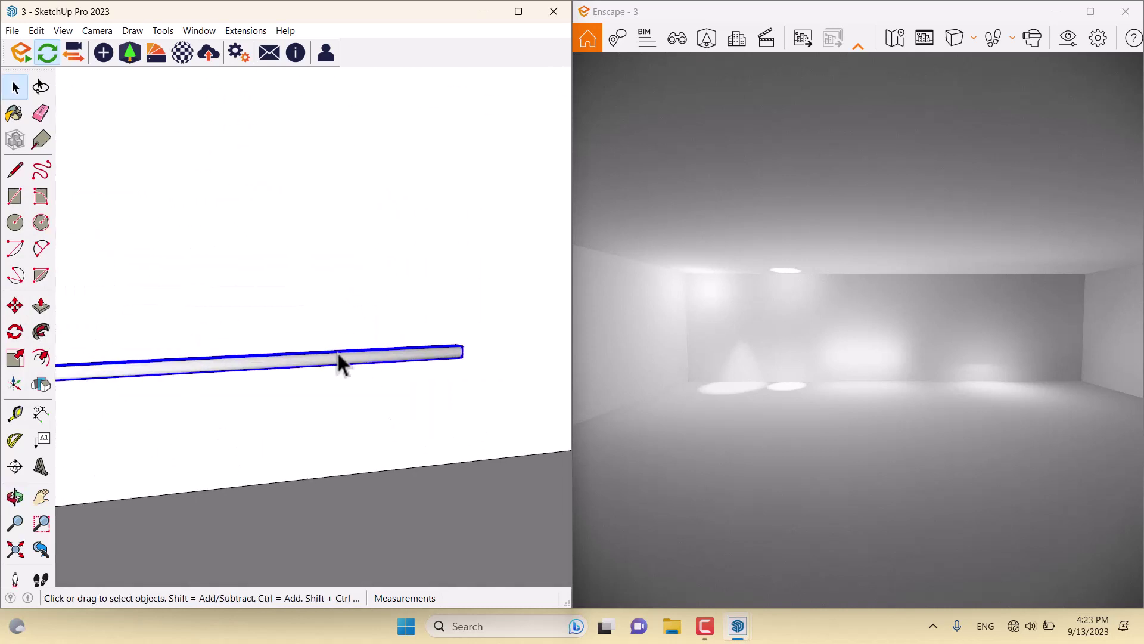
{"action": "left_click", "coordinate": [105, 55]}
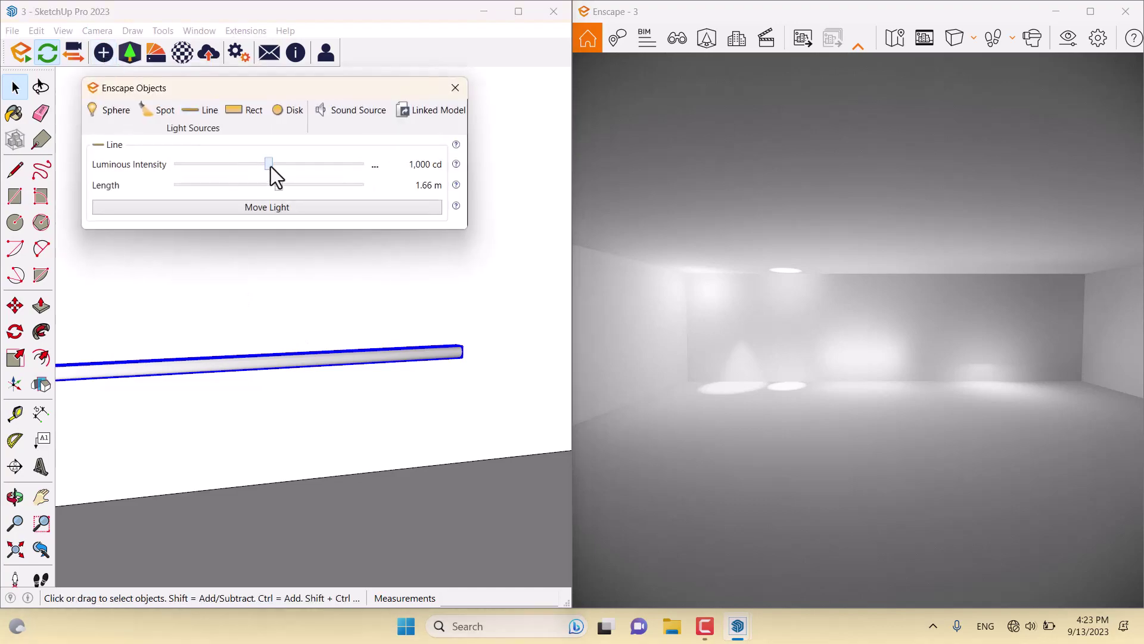
{"action": "mouse_move", "coordinate": [270, 167]}
{"action": "left_mouse_down"}
{"action": "mouse_move", "coordinate": [233, 165]}
{"action": "mouse_move", "coordinate": [266, 169]}
{"action": "mouse_move", "coordinate": [251, 169]}
{"action": "left_mouse_up"}
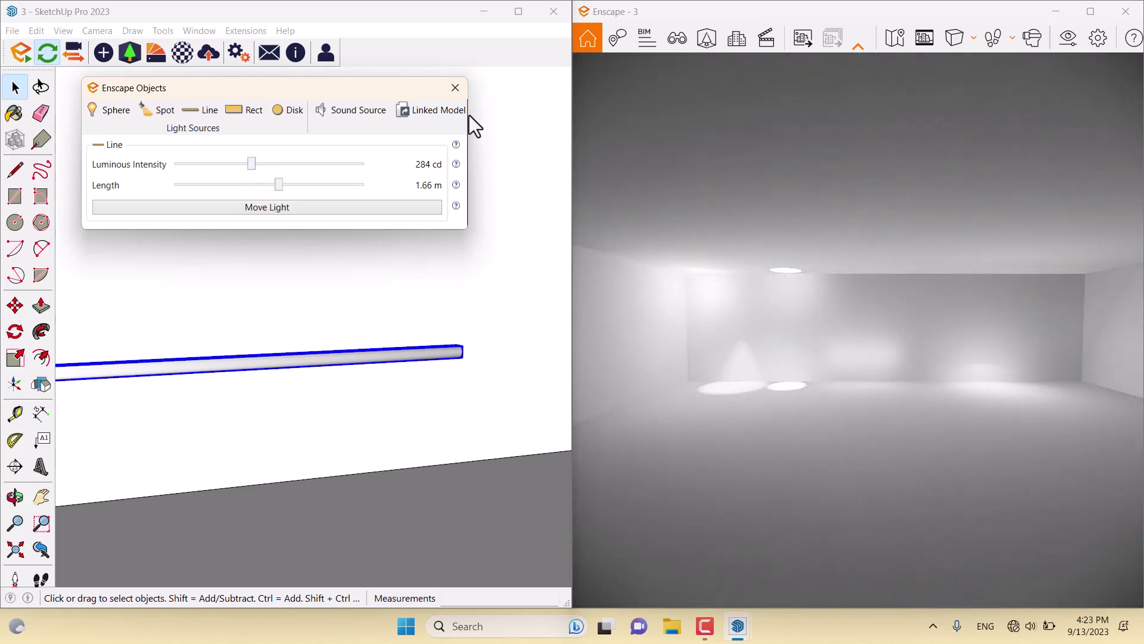
{"action": "left_click", "coordinate": [455, 87]}
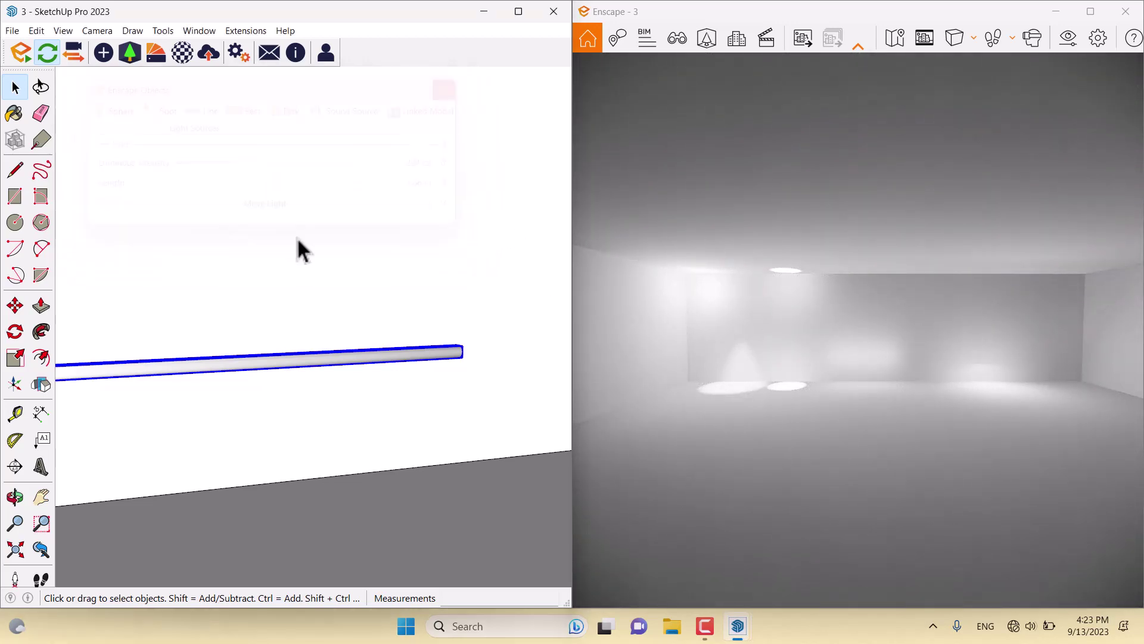
Select the rectangular wall light and lower its luminous power from 1,000 lm to 347 lm.
{"action": "scroll", "coordinate": [233, 289], "scroll_direction": "down", "scroll_amount": 5}
{"action": "scroll", "coordinate": [527, 313], "scroll_direction": "up", "scroll_amount": 3}
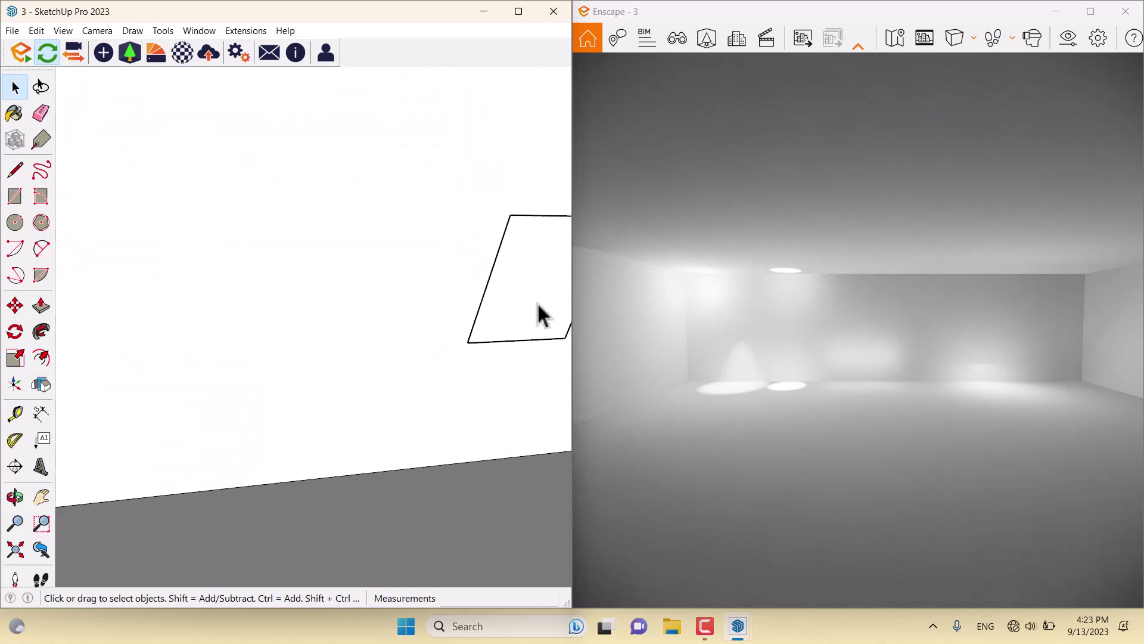
{"action": "left_click", "coordinate": [537, 307]}
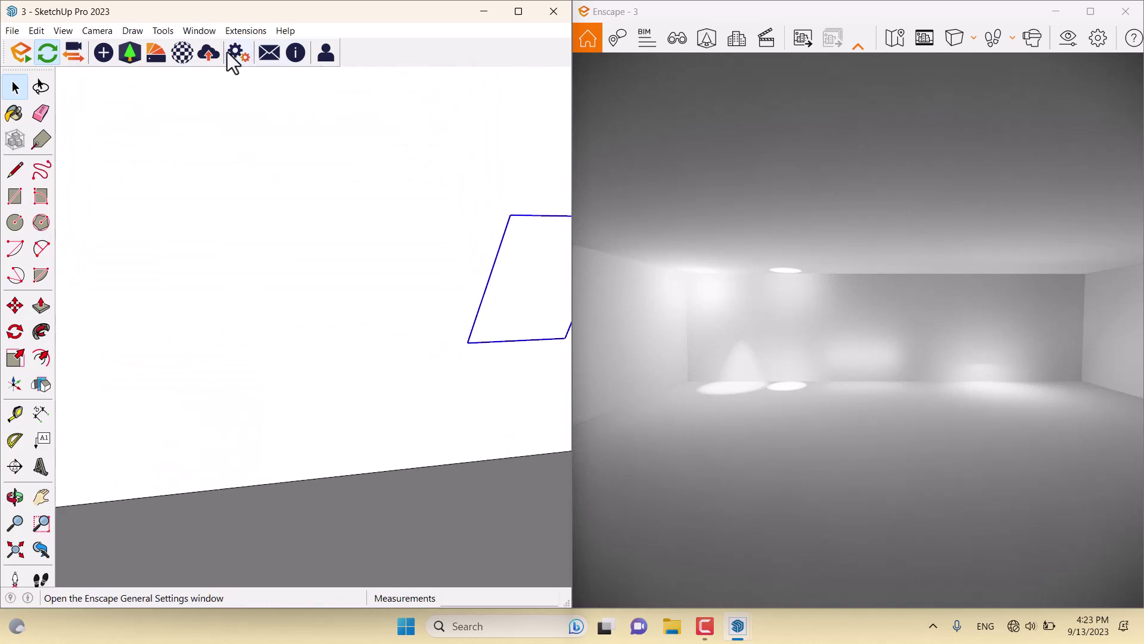
{"action": "left_click", "coordinate": [103, 52]}
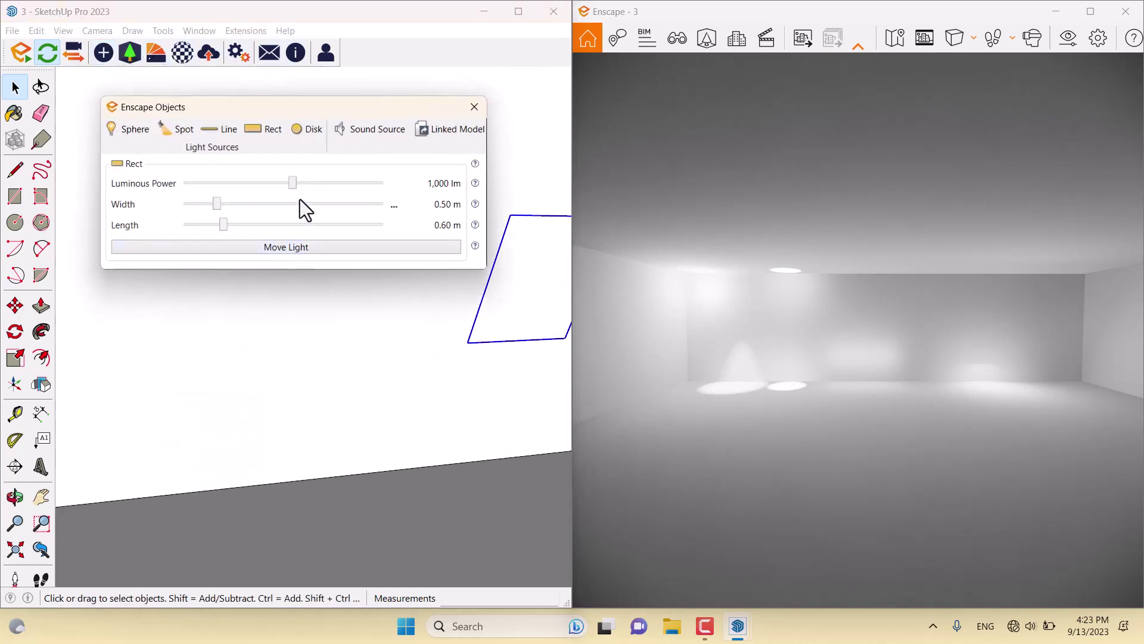
{"action": "mouse_move", "coordinate": [277, 184]}
{"action": "left_mouse_down"}
{"action": "mouse_move", "coordinate": [263, 184]}
{"action": "mouse_move", "coordinate": [327, 195]}
{"action": "mouse_move", "coordinate": [277, 199]}
{"action": "left_mouse_up"}
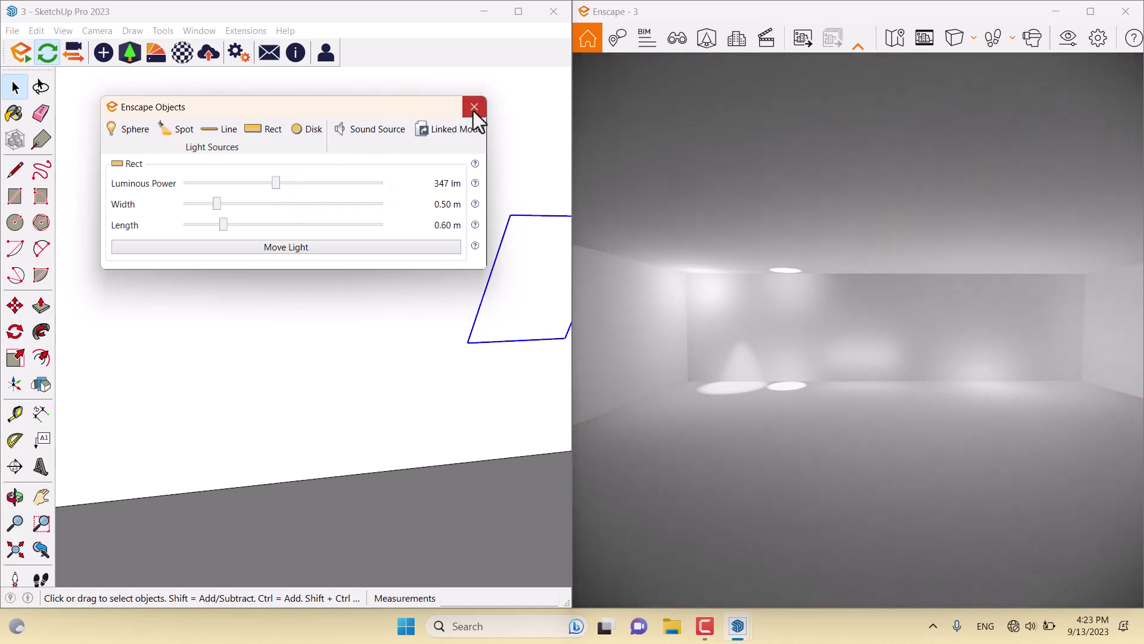
{"action": "left_click", "coordinate": [475, 108]}
{"action": "scroll", "coordinate": [472, 398], "scroll_direction": "down", "scroll_amount": 3}
{"action": "mouse_move", "coordinate": [321, 347]}
{"action": "middle_mouse_down", "text": "shift"}
{"action": "mouse_move", "coordinate": [388, 327]}
{"action": "mouse_move", "coordinate": [580, 345]}
{"action": "middle_mouse_up", "text": "shift"}
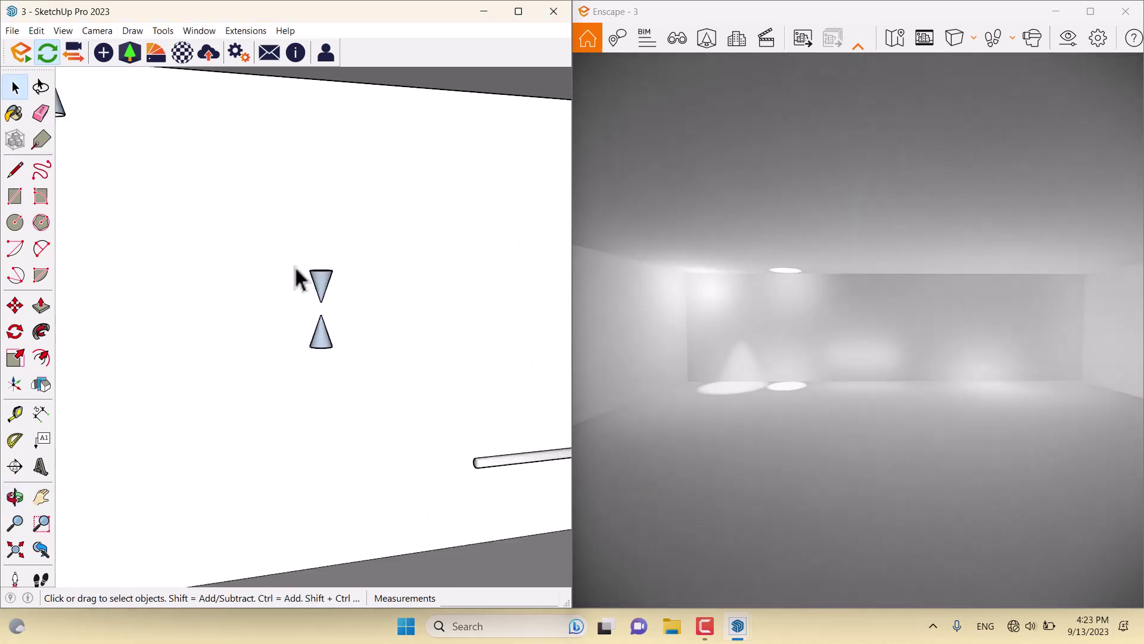
With the Paint Bucket, paint both cones with the red Color B05 material.
{"action": "left_click", "coordinate": [13, 116]}
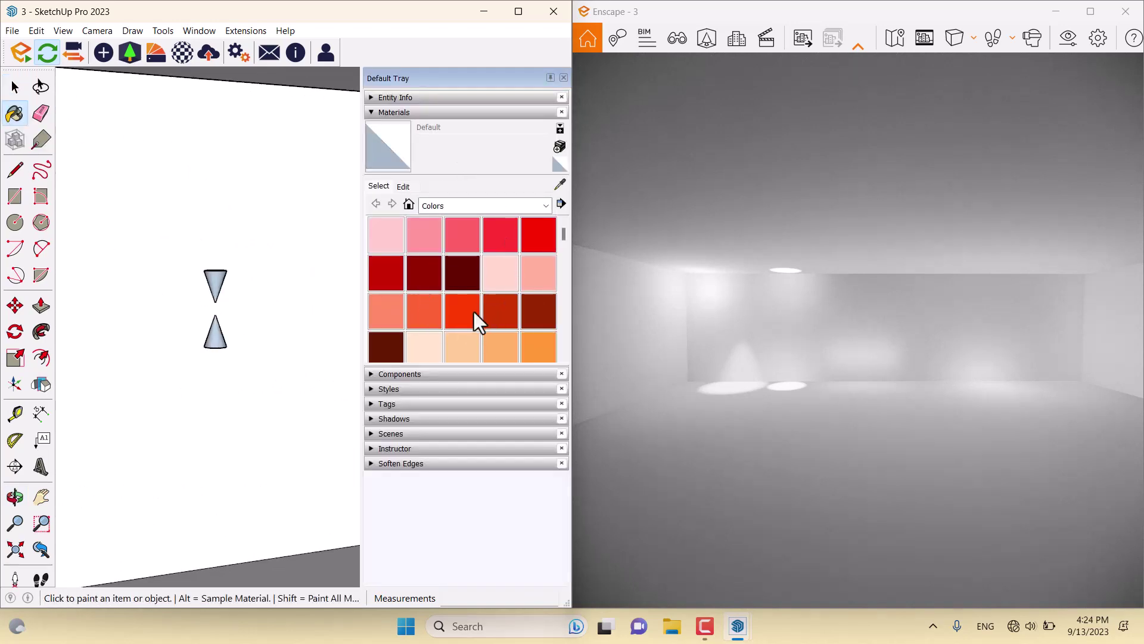
{"action": "left_click", "coordinate": [470, 313]}
{"action": "scroll", "coordinate": [218, 277], "scroll_direction": "up", "scroll_amount": 3}
{"action": "left_click", "coordinate": [219, 277]}
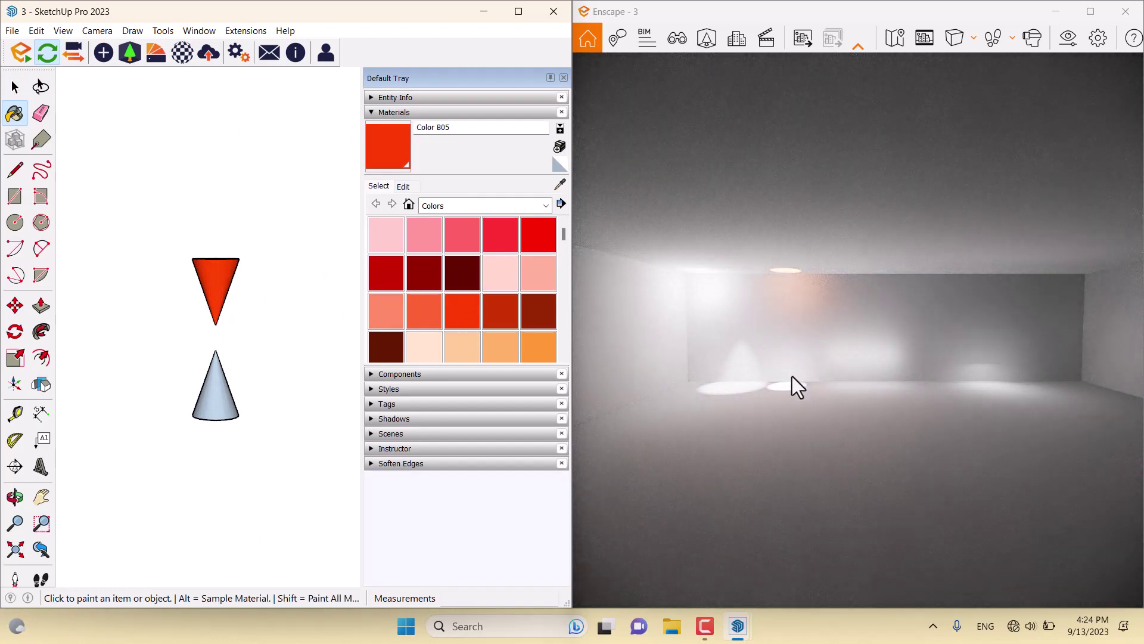
{"action": "left_click", "coordinate": [220, 392]}
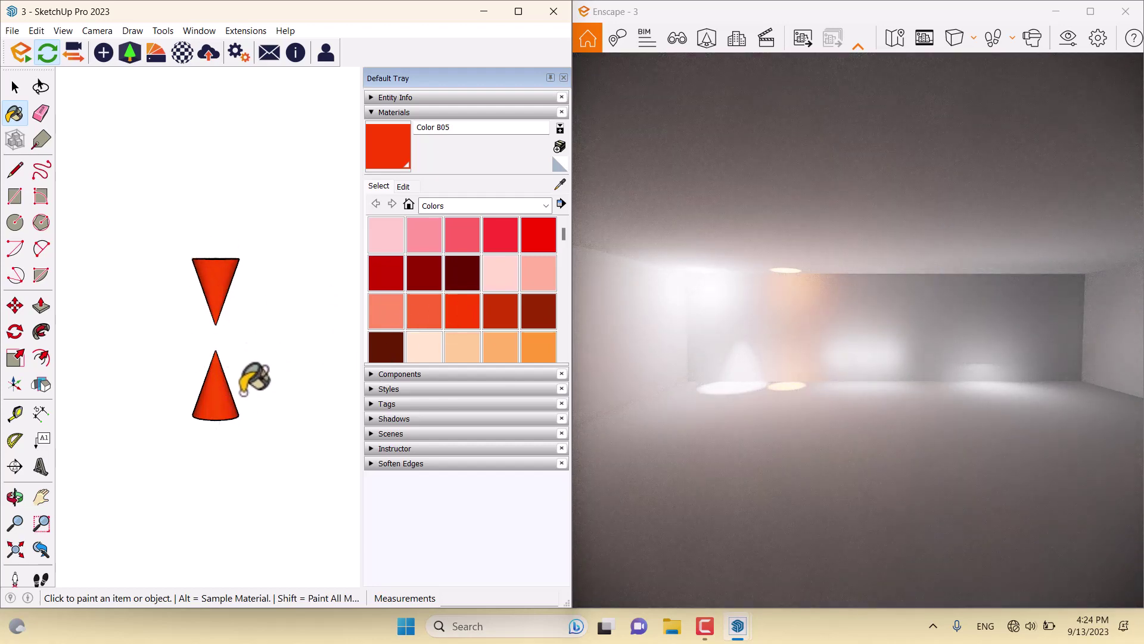
Paint the upper cone pale yellow with Color D03.
{"action": "scroll", "coordinate": [500, 295], "scroll_direction": "down", "scroll_amount": 3}
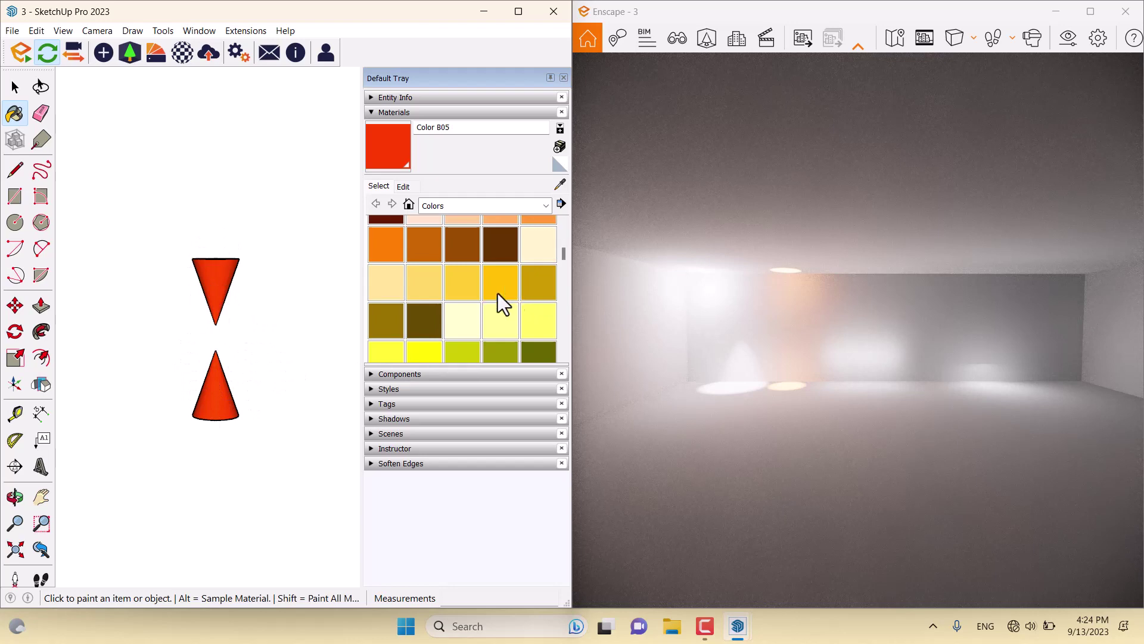
{"action": "left_click", "coordinate": [422, 282]}
{"action": "scroll", "coordinate": [292, 373], "scroll_direction": "down", "scroll_amount": 5}
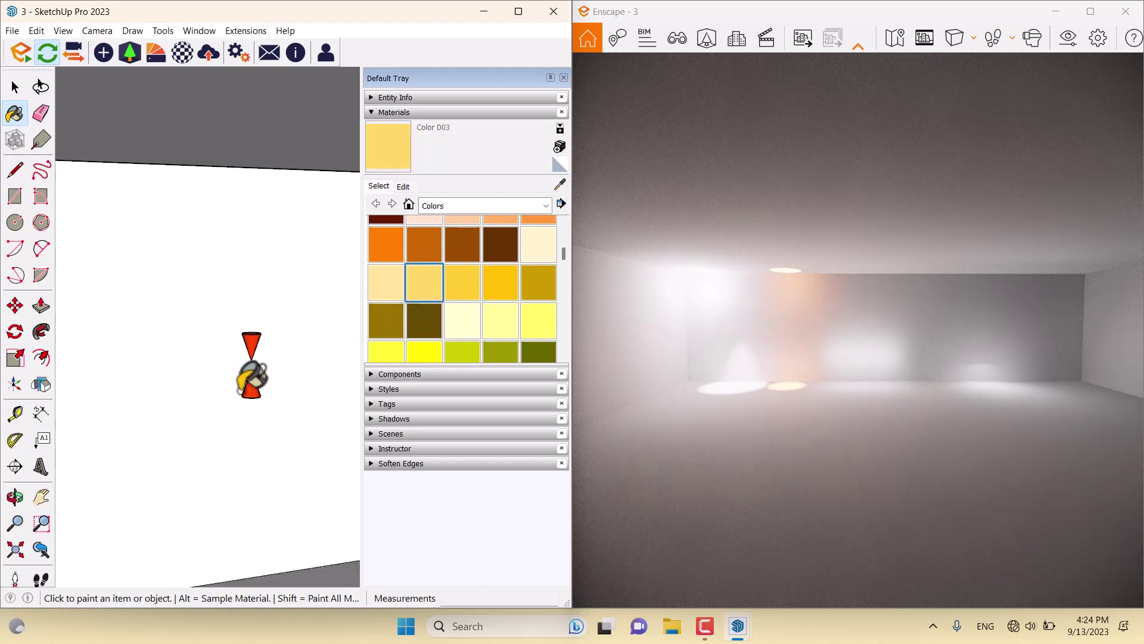
{"action": "mouse_move", "coordinate": [191, 375]}
{"action": "middle_mouse_down"}
{"action": "mouse_move", "coordinate": [411, 349]}
{"action": "mouse_move", "coordinate": [143, 385]}
{"action": "mouse_move", "coordinate": [238, 230]}
{"action": "middle_mouse_up"}
{"action": "left_click", "coordinate": [198, 189]}
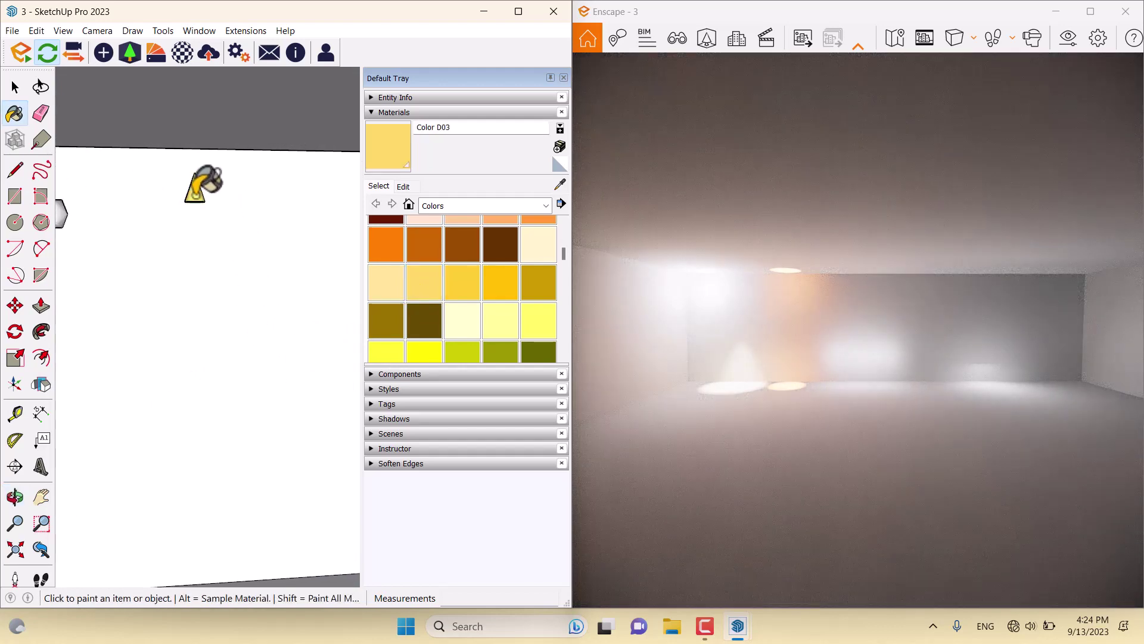
Paint the hexagon light blue with Color I05.
{"action": "scroll", "coordinate": [463, 289], "scroll_direction": "down", "scroll_amount": 5}
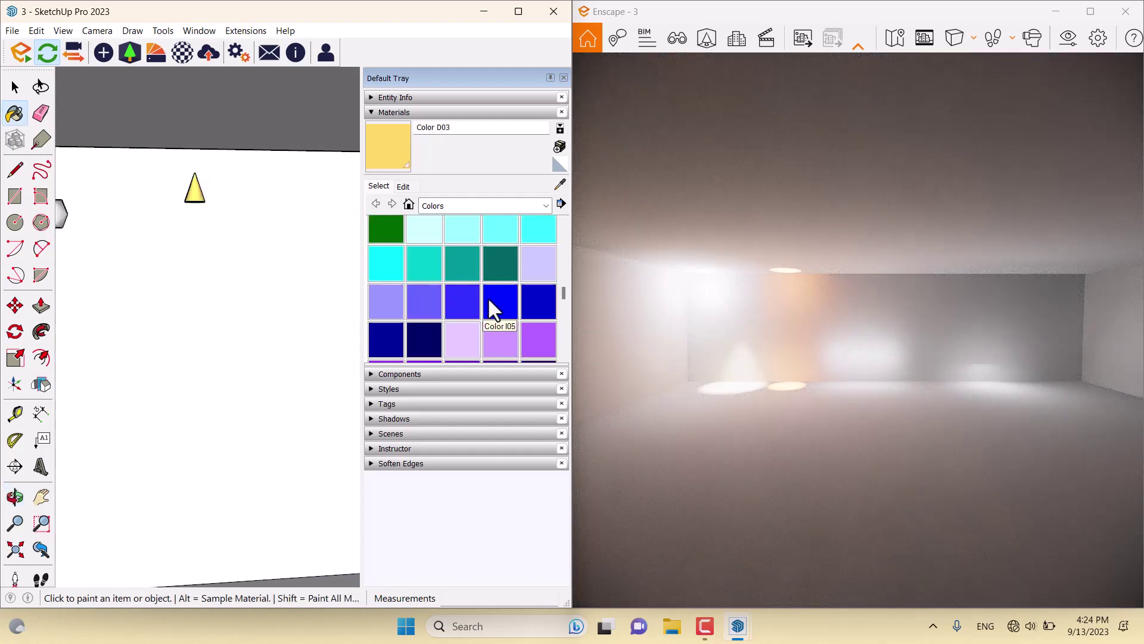
{"action": "left_click", "coordinate": [487, 297]}
{"action": "middle_click_drag", "start_coordinate": [171, 273], "coordinate": [70, 206]}
{"action": "left_click", "coordinate": [71, 206]}
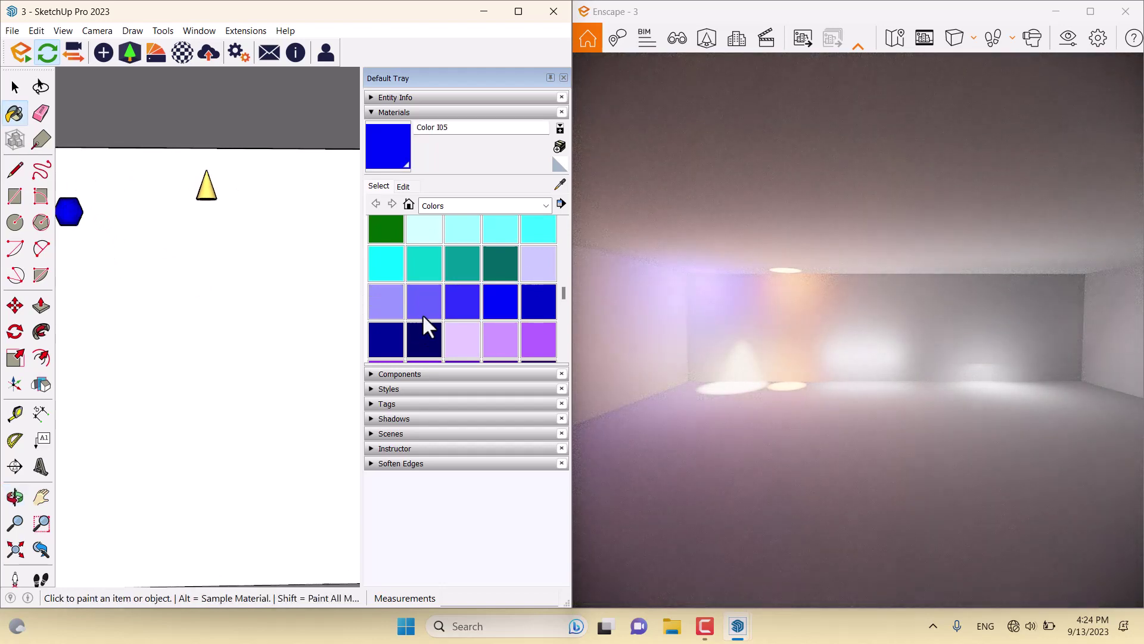
Paint the flat slab crimson with Color L06 and the square face magenta.
{"action": "scroll", "coordinate": [456, 307], "scroll_direction": "down", "scroll_amount": 3}
{"action": "left_click", "coordinate": [493, 342]}
{"action": "mouse_move", "coordinate": [349, 463]}
{"action": "middle_mouse_down"}
{"action": "mouse_move", "coordinate": [158, 327]}
{"action": "mouse_move", "coordinate": [80, 286]}
{"action": "middle_mouse_up"}
{"action": "left_click", "coordinate": [281, 304]}
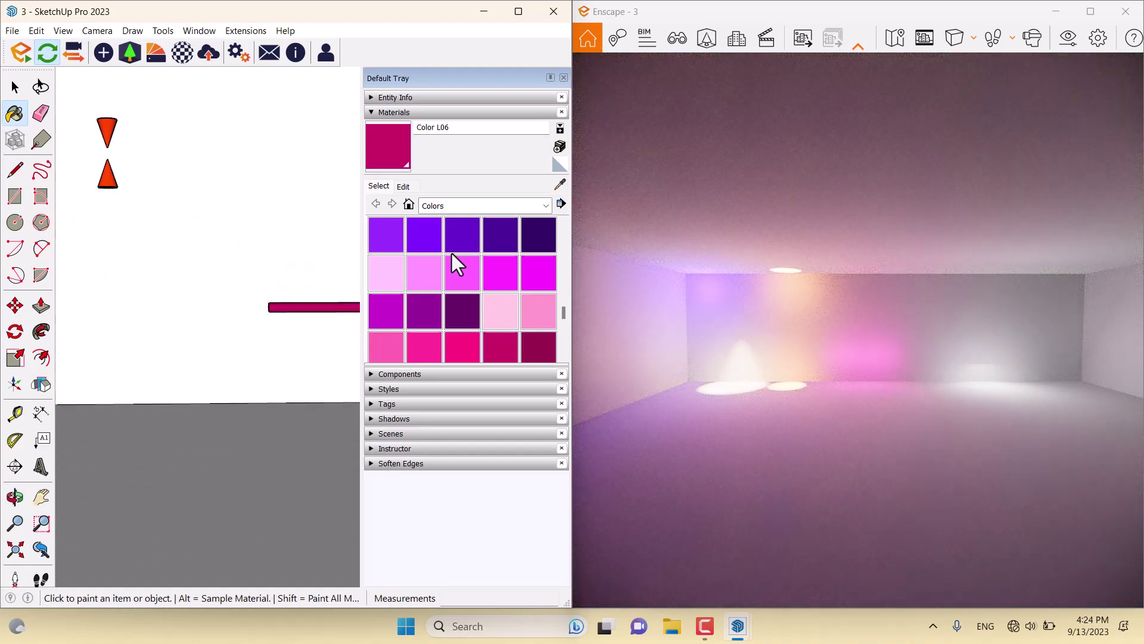
{"action": "scroll", "coordinate": [503, 318], "scroll_direction": "down", "scroll_amount": 1}
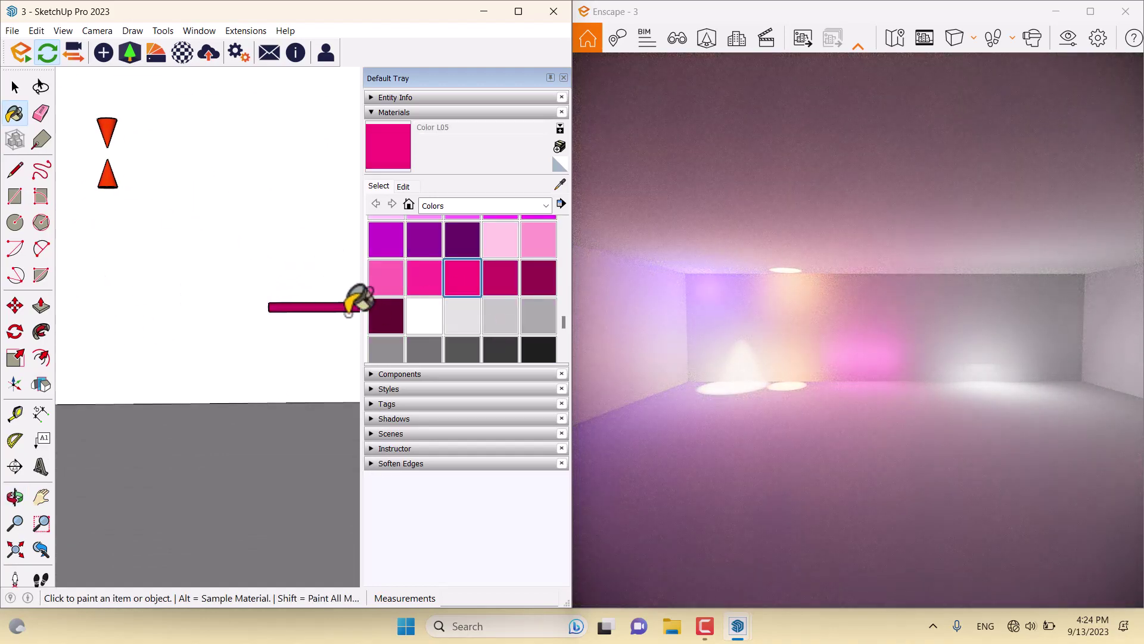
{"action": "mouse_move", "coordinate": [337, 322]}
{"action": "middle_mouse_down"}
{"action": "mouse_move", "coordinate": [97, 332]}
{"action": "mouse_move", "coordinate": [304, 275]}
{"action": "middle_mouse_up"}
{"action": "left_click", "coordinate": [303, 275]}
{"action": "key", "text": "space"}
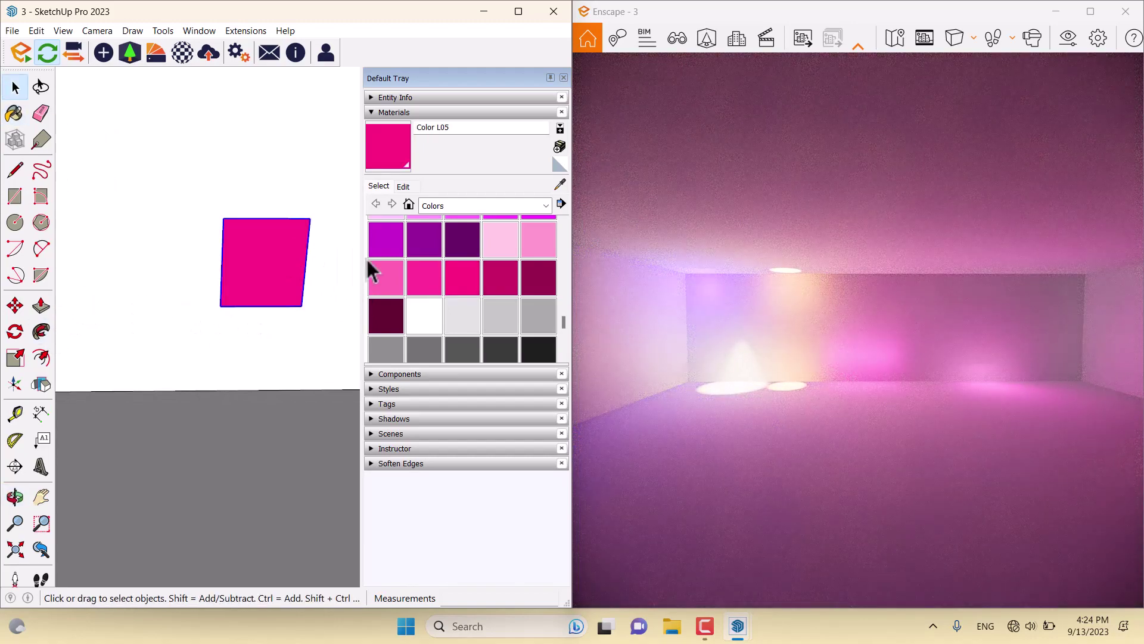
Maximize Enscape with a safe frame and save view 'Enscape scene 1' at pitch 0°, yaw 90°.
{"action": "left_click", "coordinate": [1090, 11]}
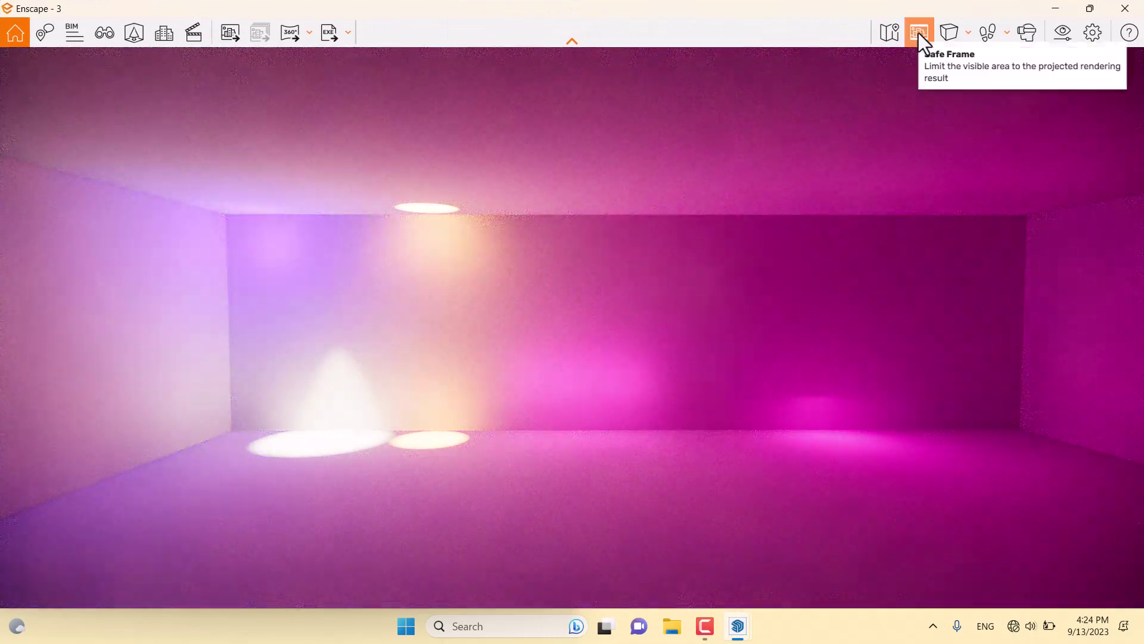
{"action": "left_click", "coordinate": [919, 32]}
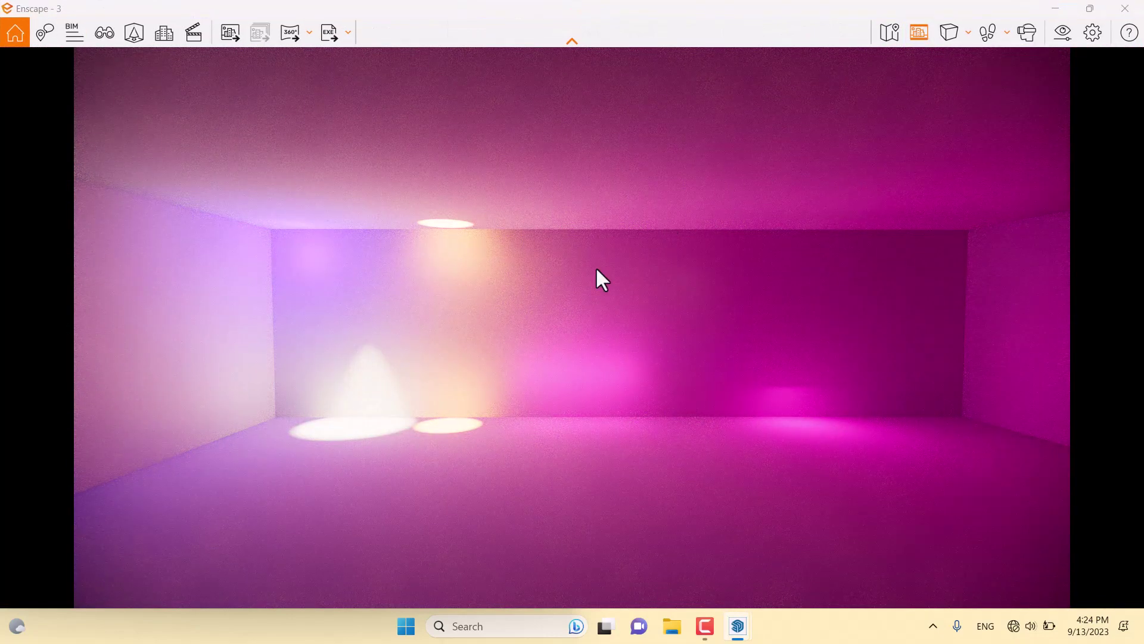
{"action": "key", "text": "v"}
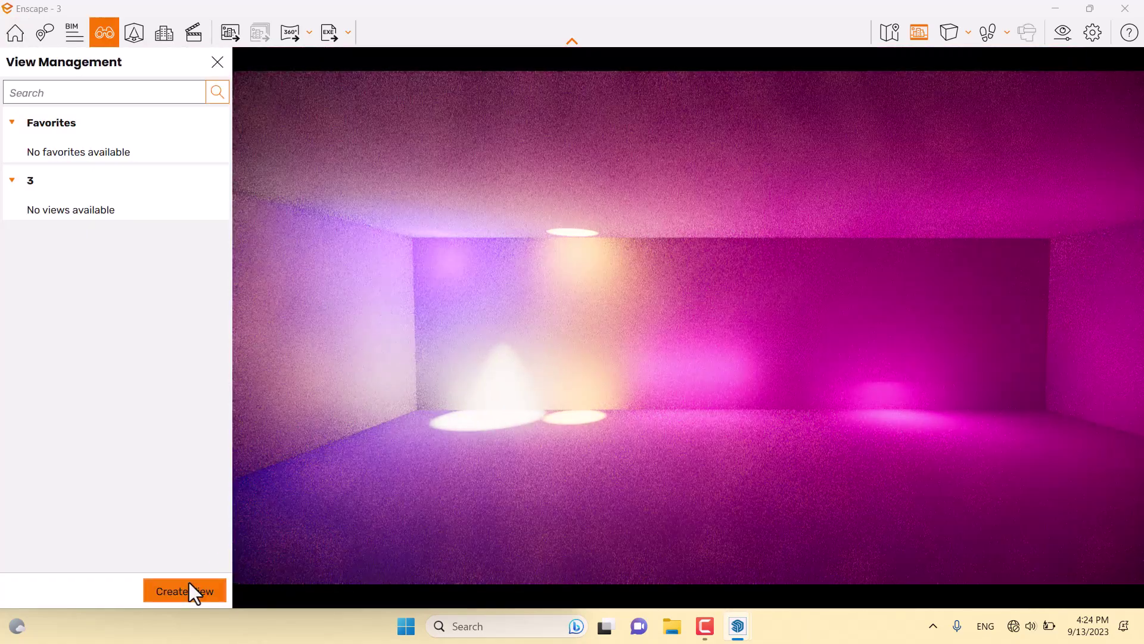
{"action": "left_click", "coordinate": [189, 587]}
{"action": "double_click", "coordinate": [40, 337]}
{"action": "type", "text": "0"}
{"action": "double_click", "coordinate": [148, 332]}
{"action": "type", "text": "90"}
{"action": "key", "text": "Return"}
{"action": "left_click", "coordinate": [125, 587]}
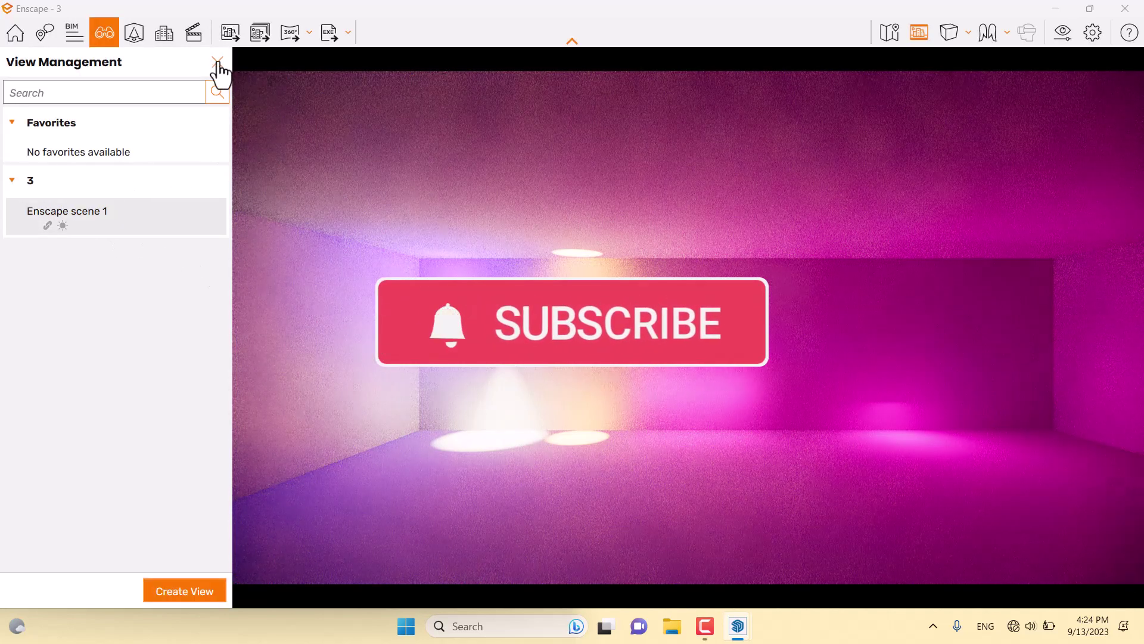
Set Enscape's field of view to 66° and rendering quality to Ultra.
{"action": "left_click", "coordinate": [218, 62]}
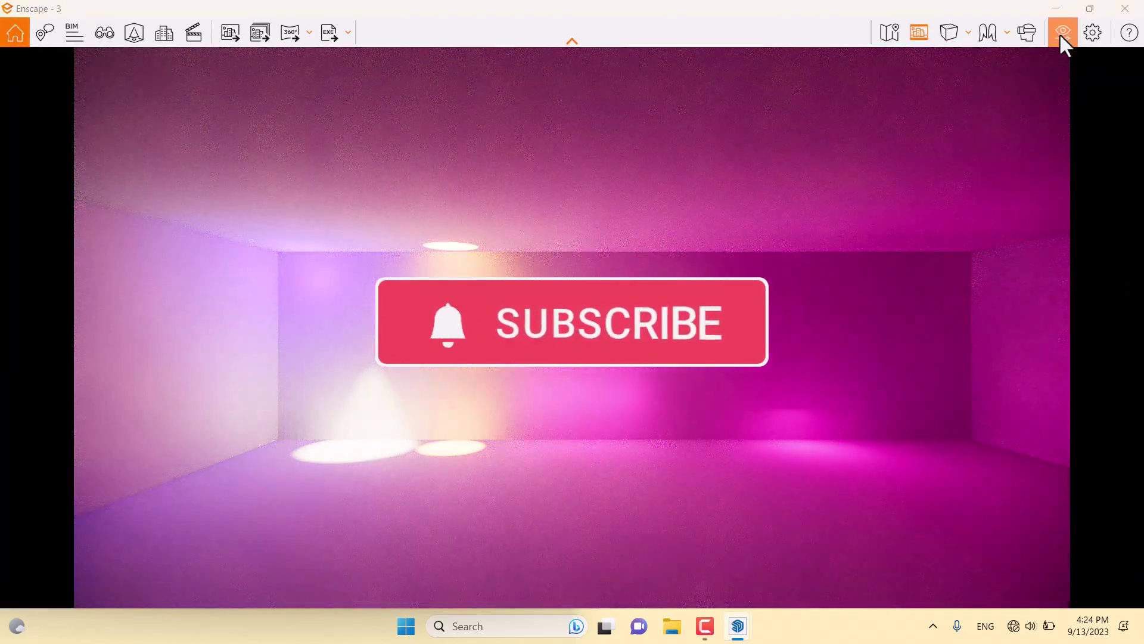
{"action": "left_click", "coordinate": [1062, 32]}
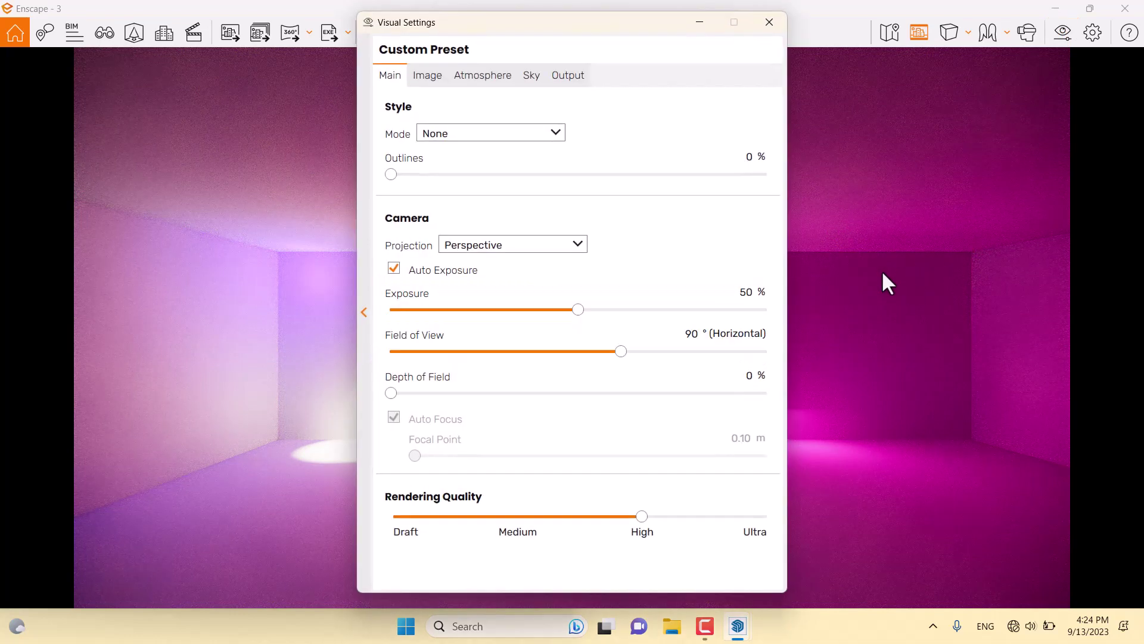
{"action": "left_click_drag", "start_coordinate": [621, 353], "coordinate": [552, 356]}
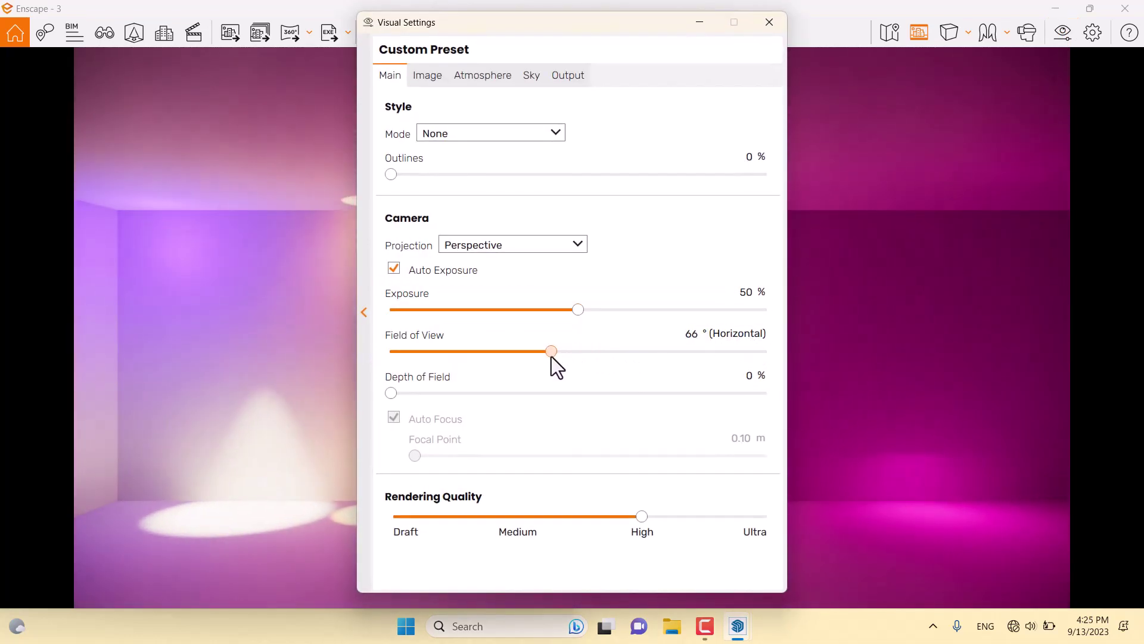
{"action": "left_click", "coordinate": [695, 334]}
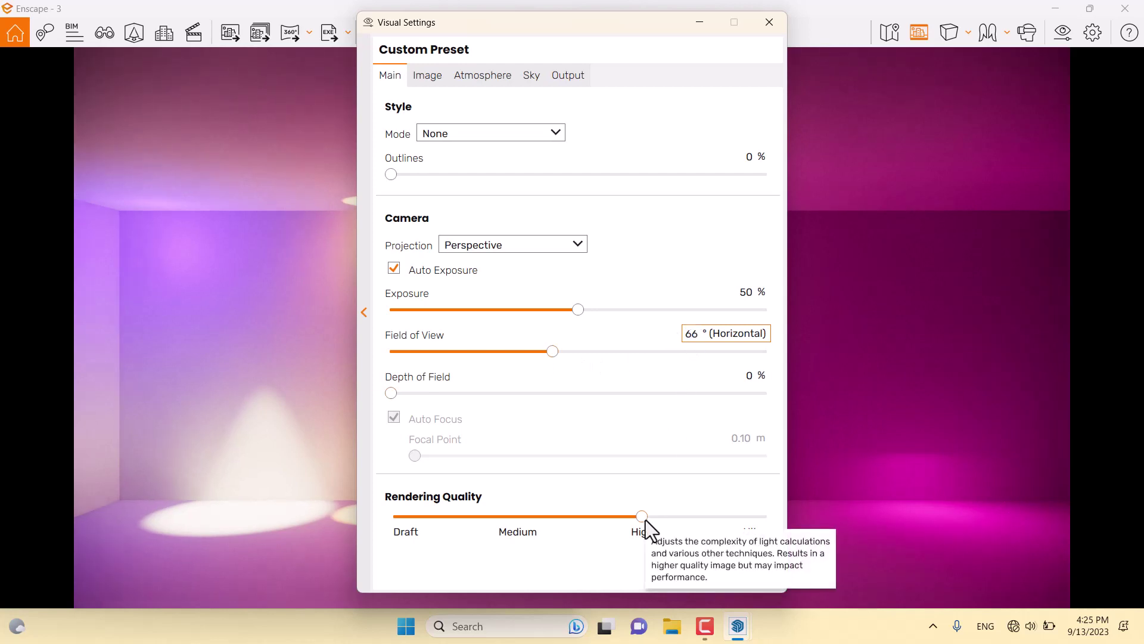
{"action": "left_click_drag", "start_coordinate": [646, 520], "coordinate": [758, 517]}
Turn on Auto Contrast, set Vignette 10, Chromatic Aberration 0 and Exposure 56.
{"action": "left_click", "coordinate": [438, 74]}
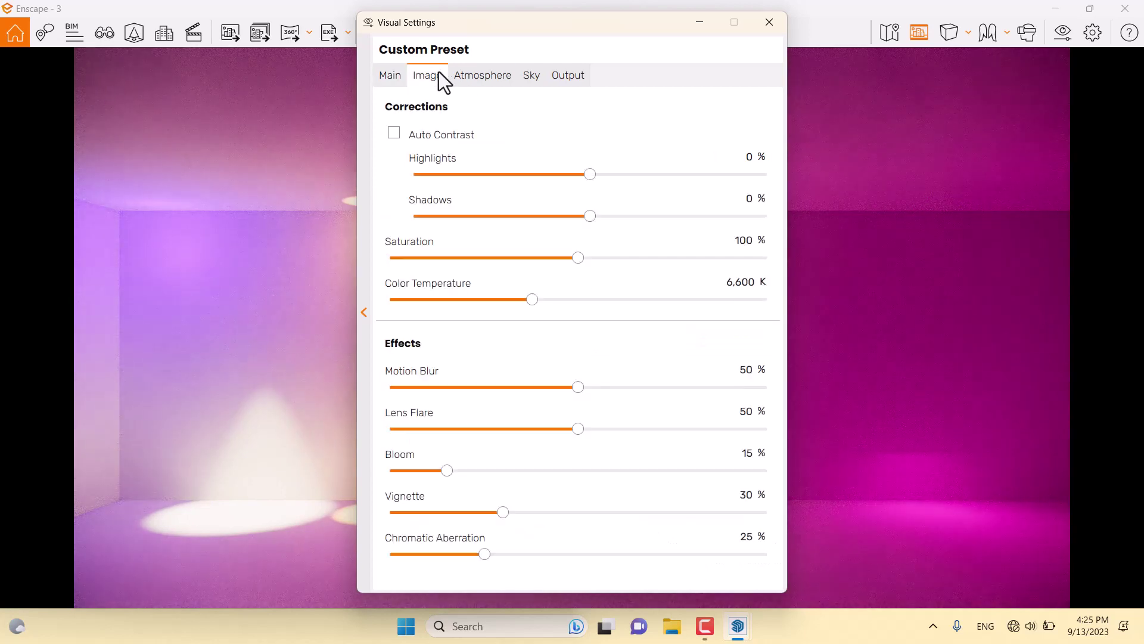
{"action": "left_click", "coordinate": [396, 134]}
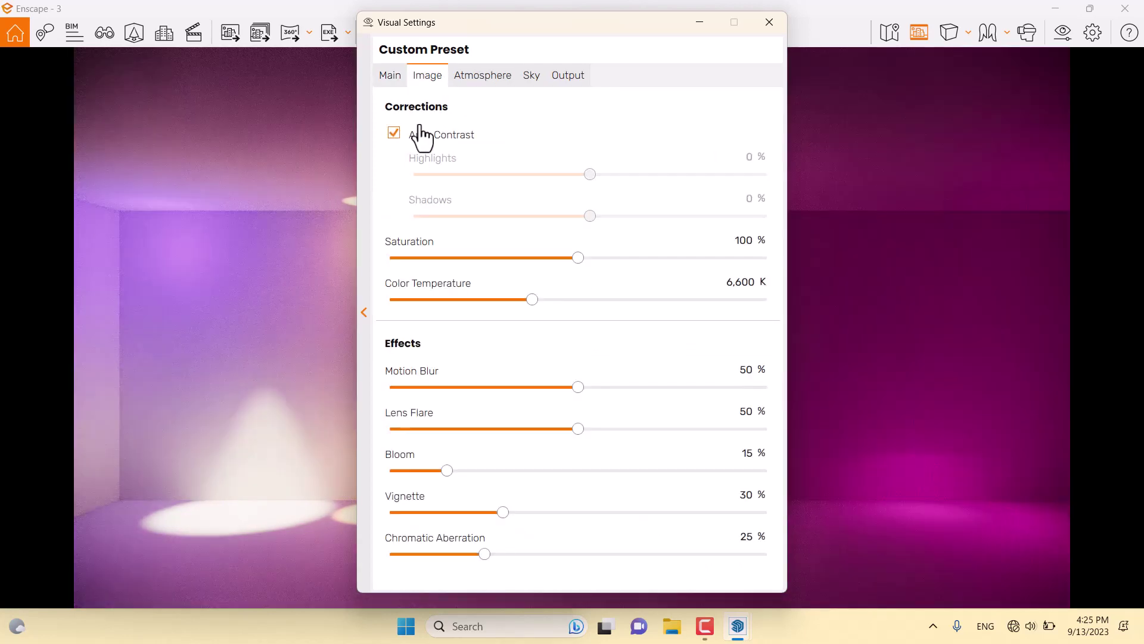
{"action": "double_click", "coordinate": [746, 495]}
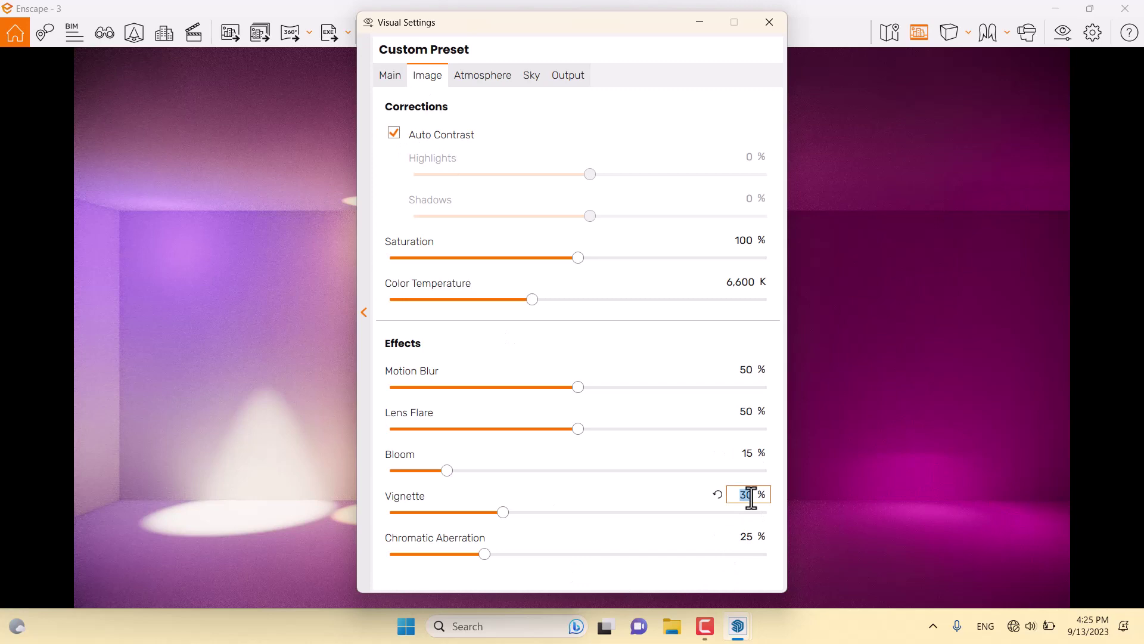
{"action": "type", "text": "10"}
{"action": "double_click", "coordinate": [745, 537]}
{"action": "type", "text": "0"}
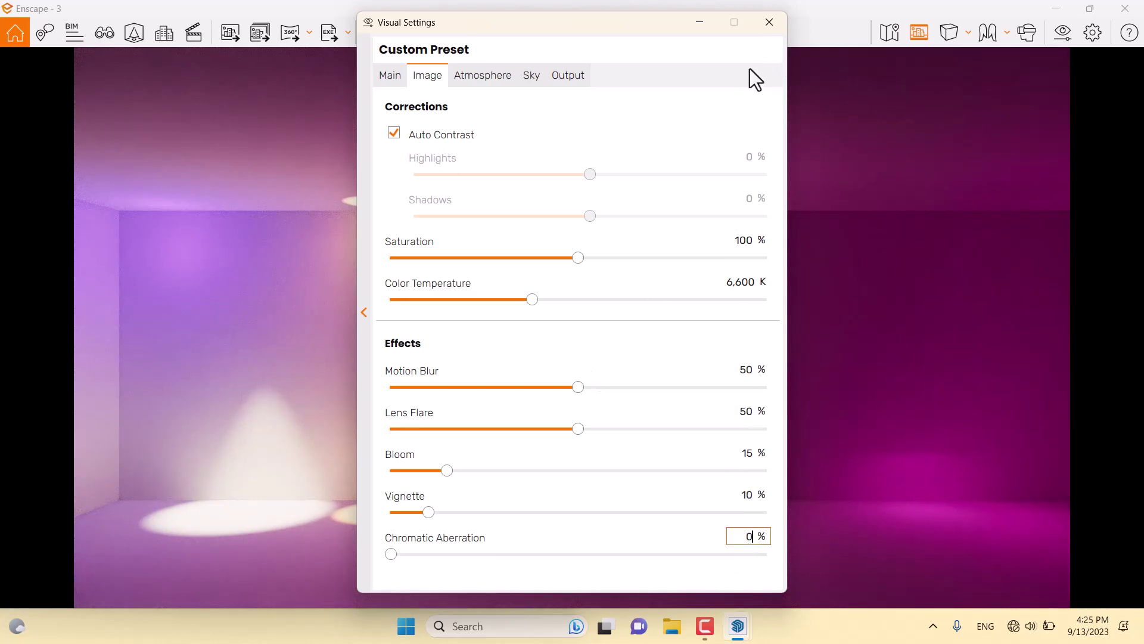
{"action": "left_click", "coordinate": [382, 73]}
{"action": "double_click", "coordinate": [748, 292]}
{"action": "type", "text": "56"}
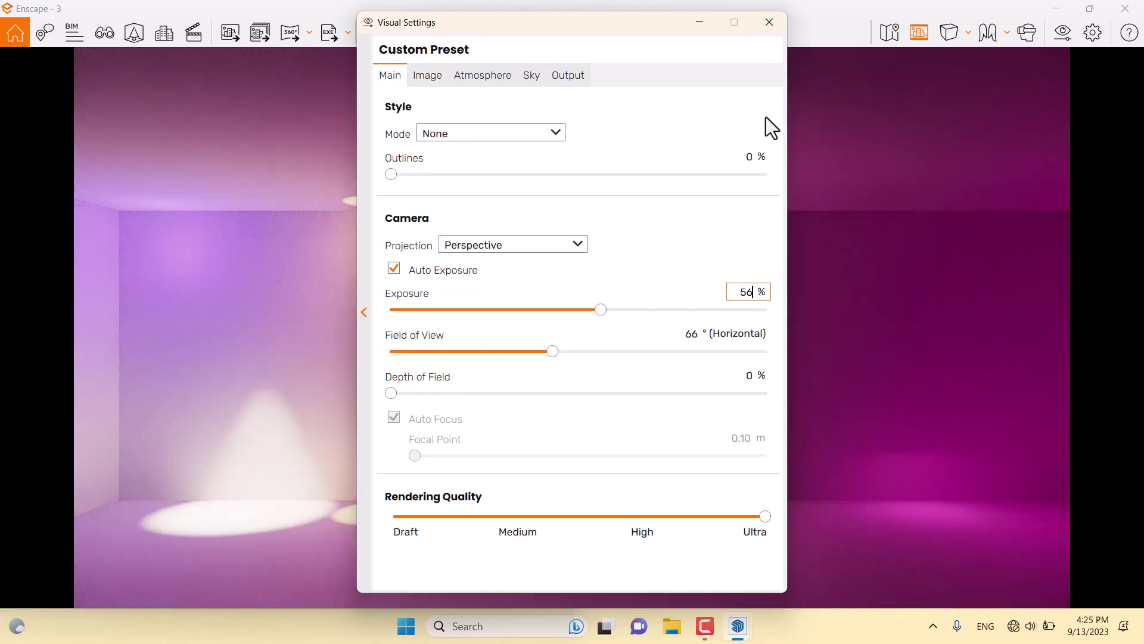
{"action": "left_click", "coordinate": [768, 22]}
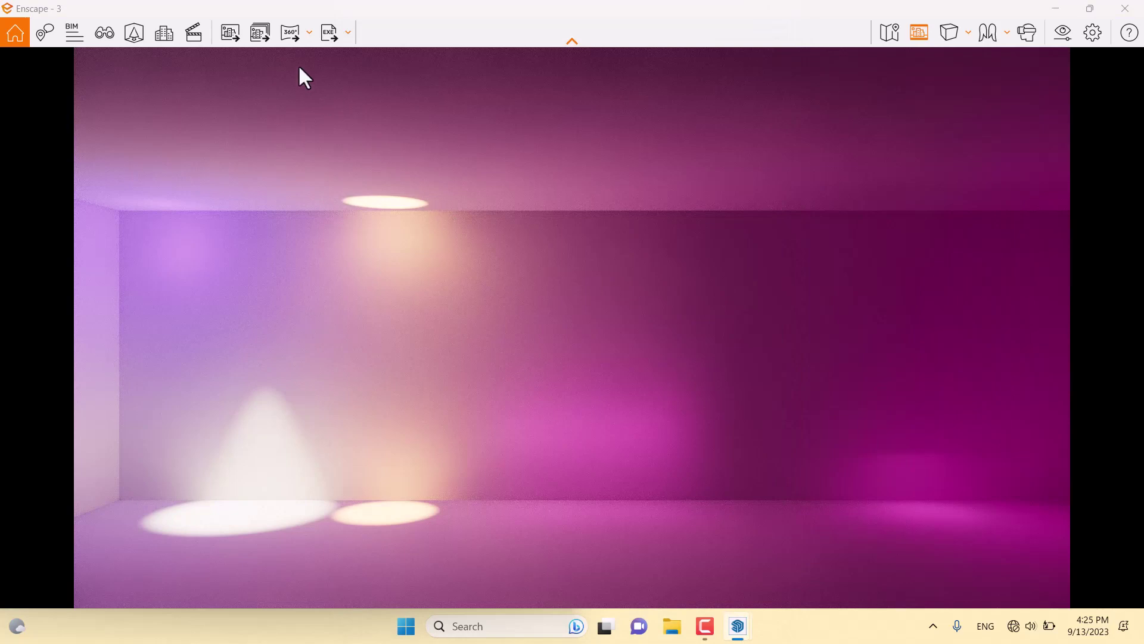
Save an Enscape screenshot as JPEG file '1' in Desktop > Support.
{"action": "left_click", "coordinate": [230, 29]}
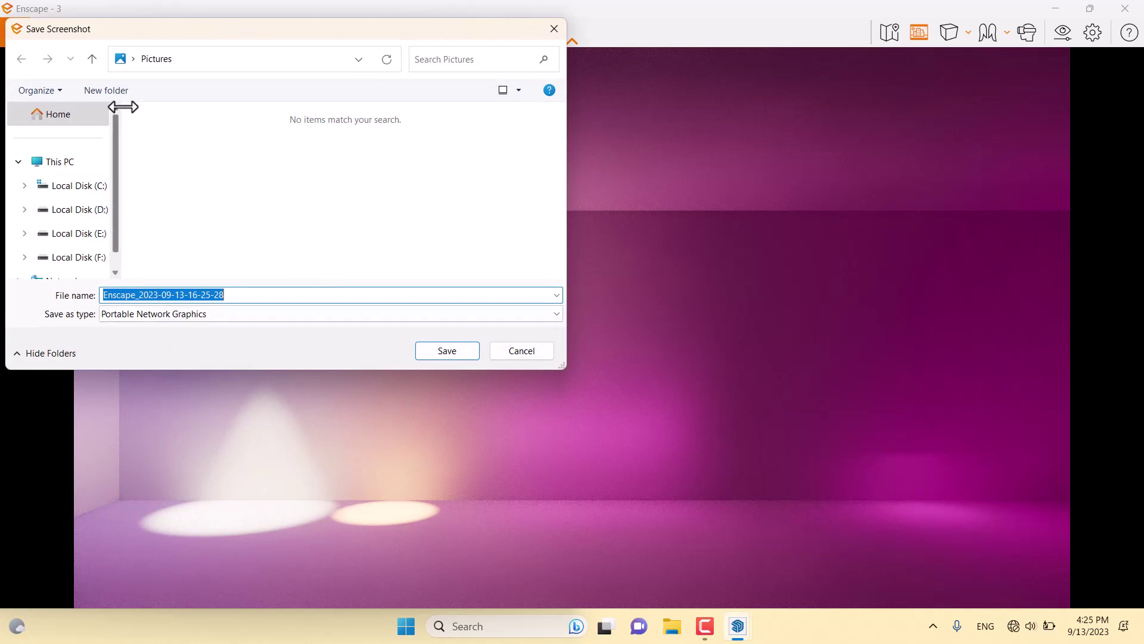
{"action": "left_click", "coordinate": [132, 58]}
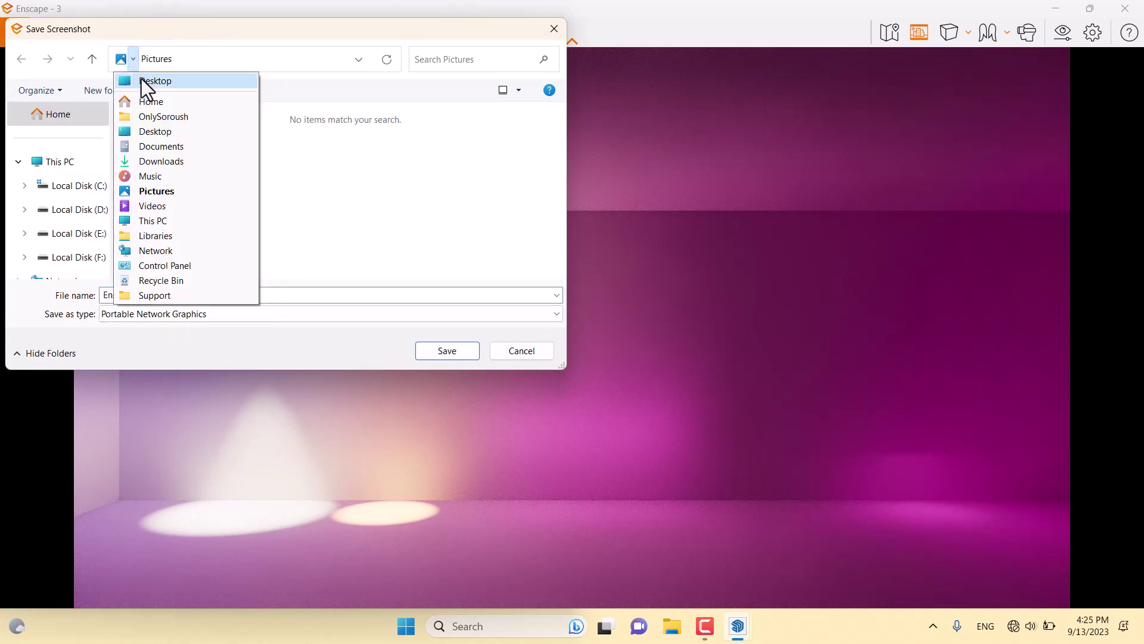
{"action": "left_click", "coordinate": [143, 81]}
{"action": "scroll", "coordinate": [170, 179], "scroll_direction": "down", "scroll_amount": 3}
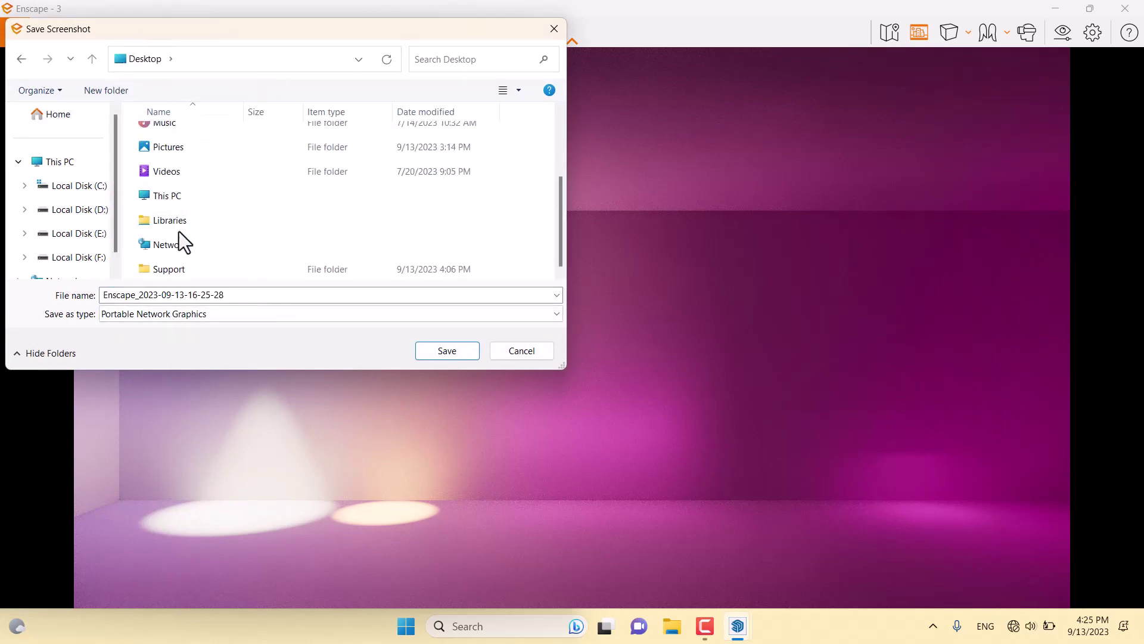
{"action": "double_click", "coordinate": [180, 265]}
{"action": "left_click", "coordinate": [223, 314]}
{"action": "left_click", "coordinate": [216, 334]}
{"action": "double_click", "coordinate": [249, 297]}
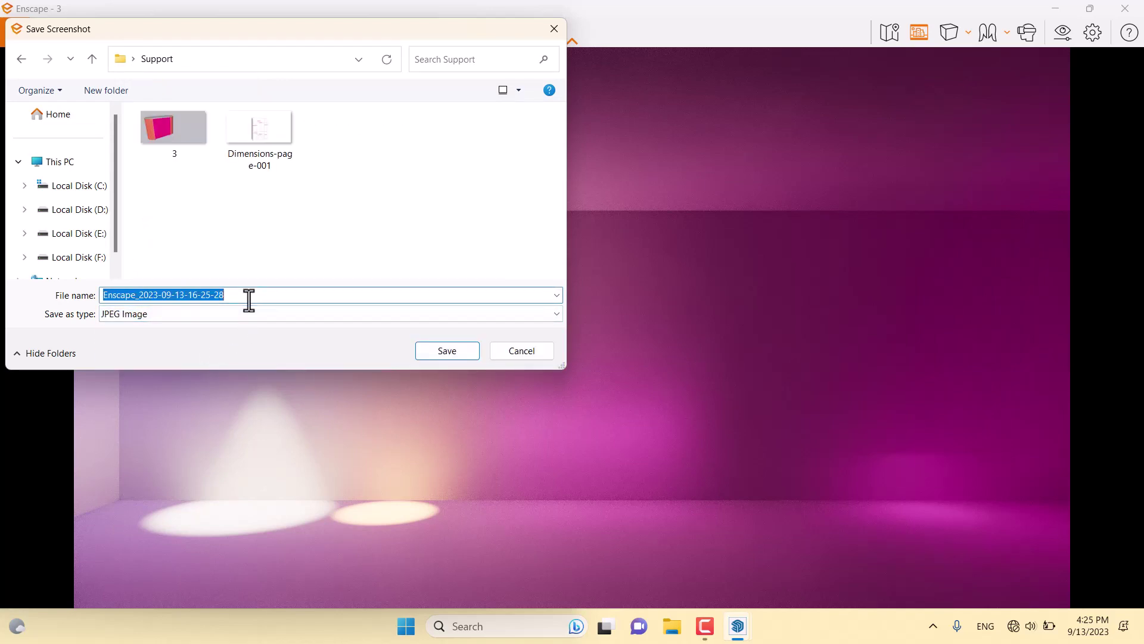
{"action": "type", "text": "1"}
{"action": "left_click", "coordinate": [446, 356]}
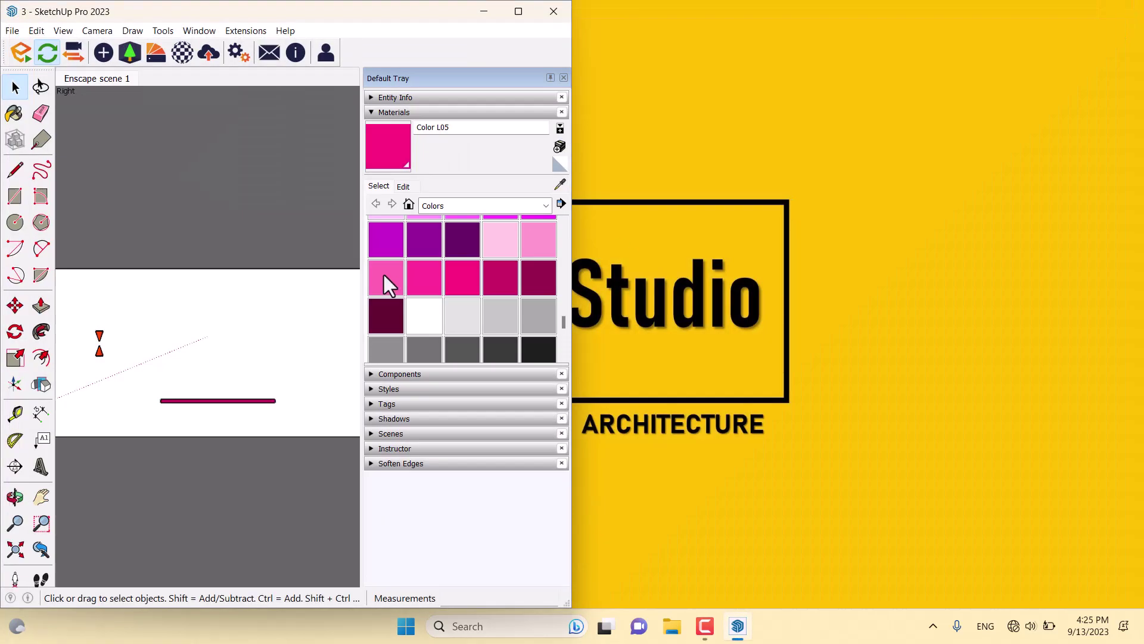
Maximize SketchUp and orbit to the room corner showing the coloured sphere, spot, line and rect lights.
{"action": "left_click", "coordinate": [518, 12]}
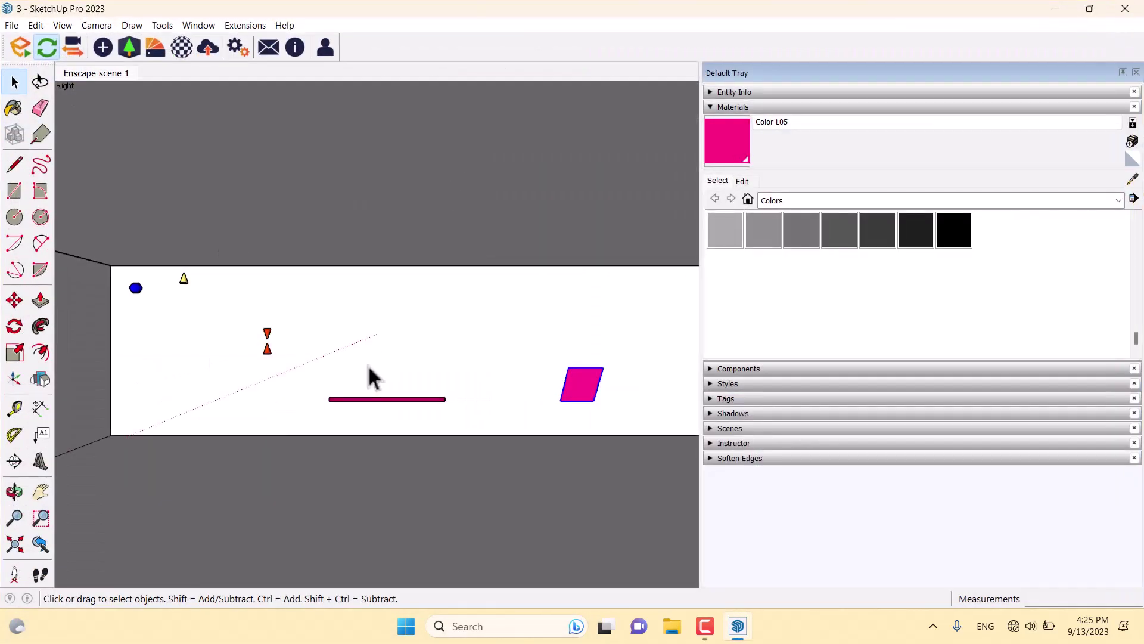
{"action": "middle_click_drag", "start_coordinate": [370, 377], "coordinate": [183, 384]}
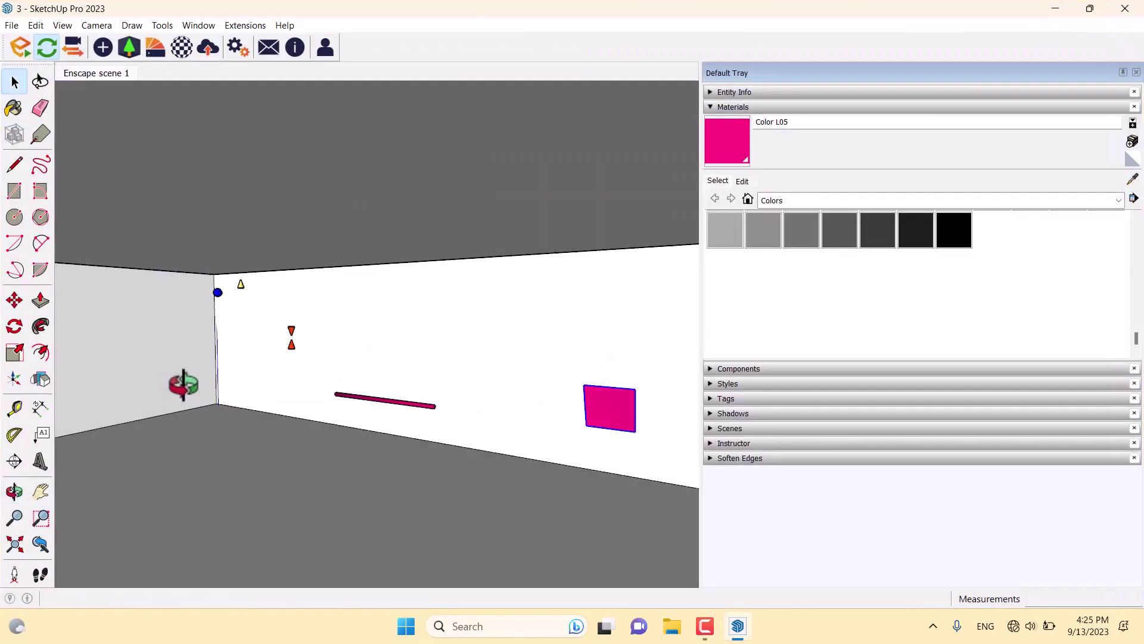
{"action": "left_click", "coordinate": [704, 626]}
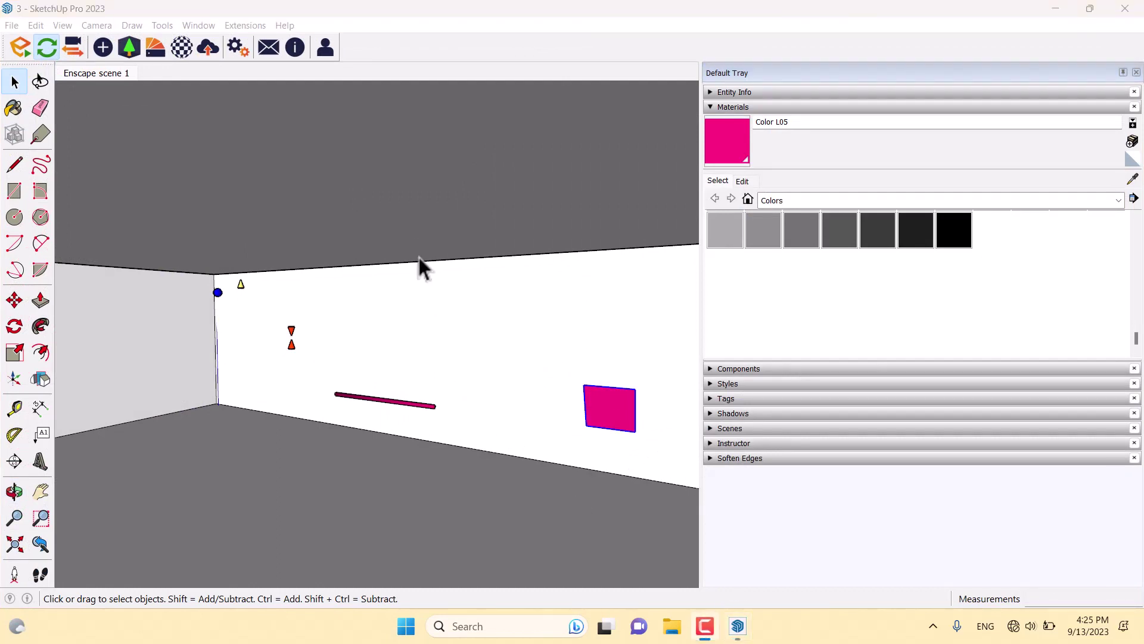